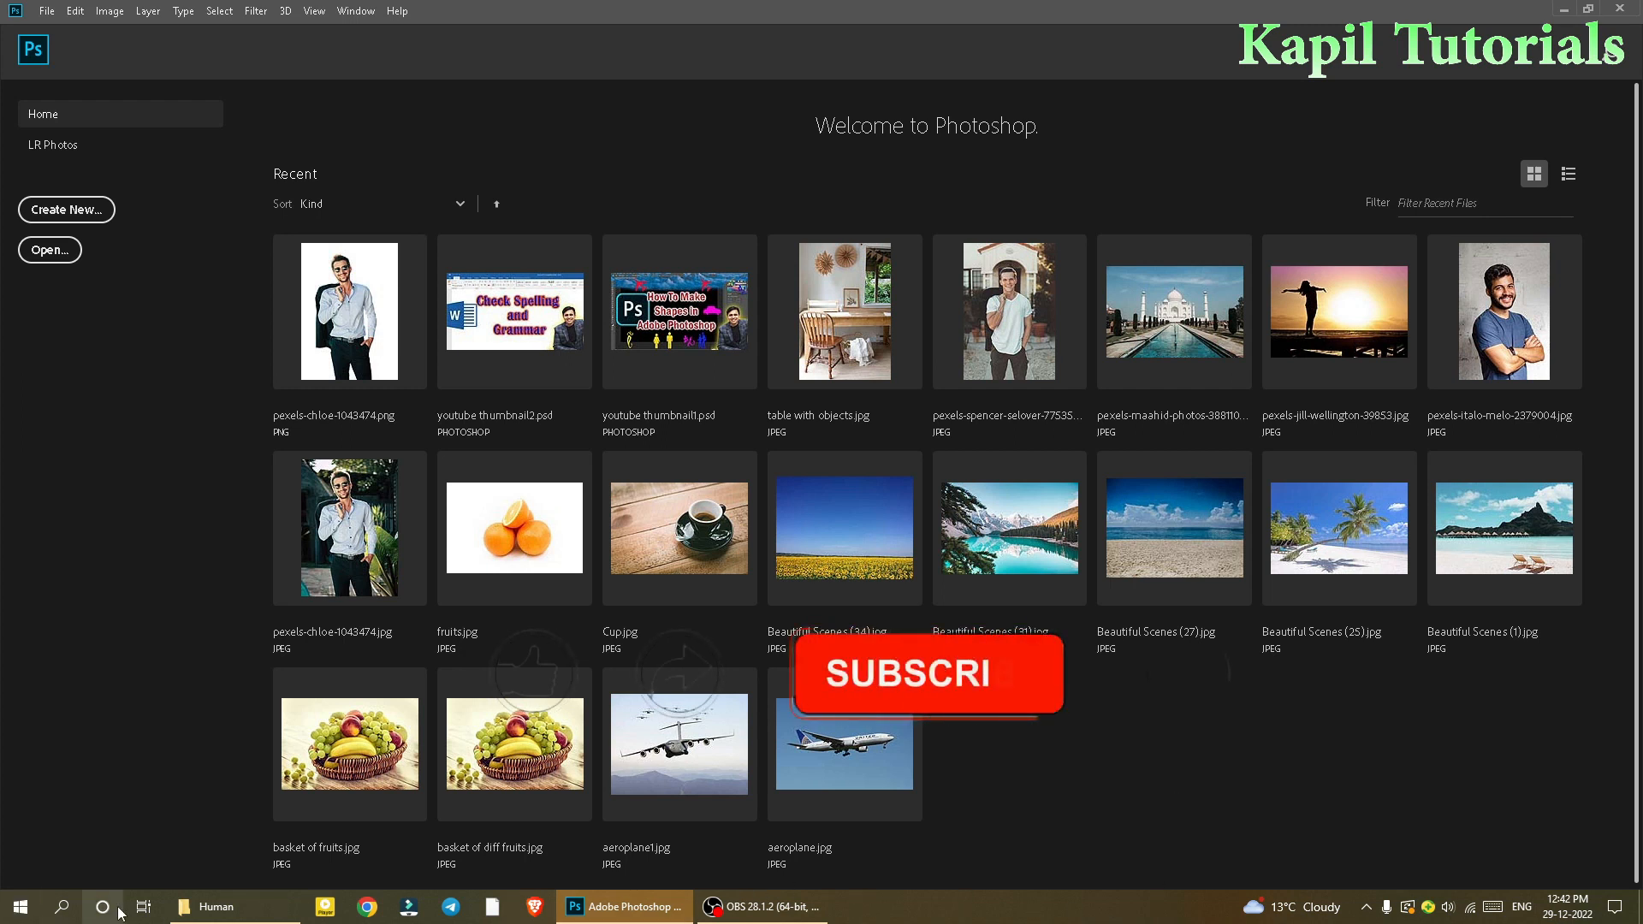
# Step: Open pexels-italo-melo-2379004.jpg from the Human folder into Photoshop
pyautogui.click(215, 906)
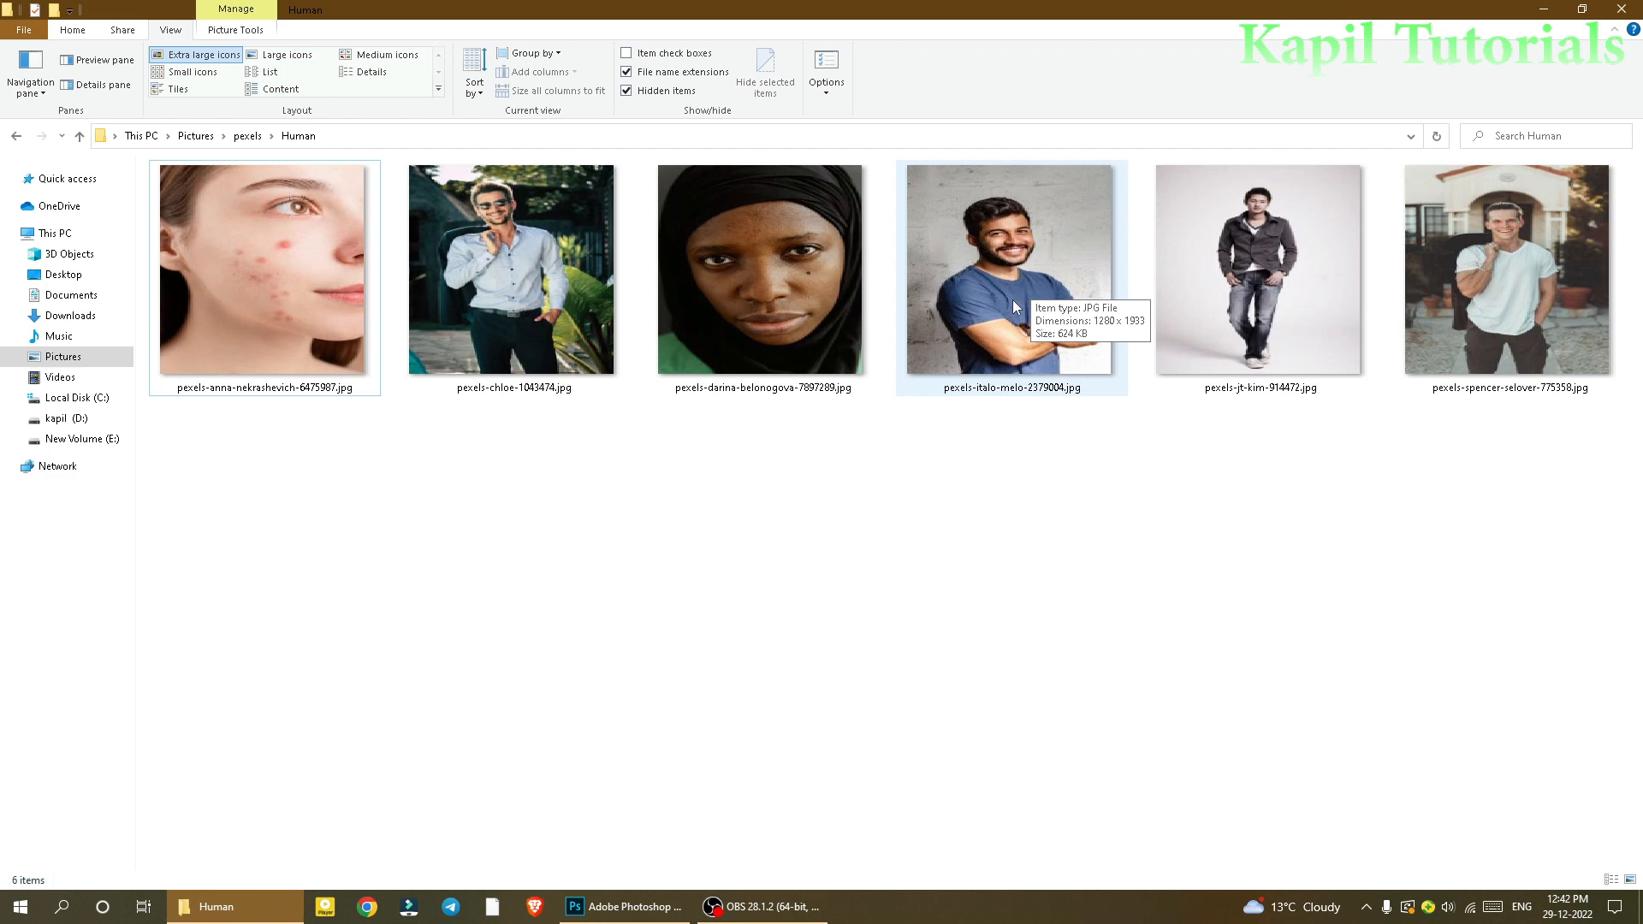
pyautogui.moveTo(1011, 296); pyautogui.dragTo(161, 424)
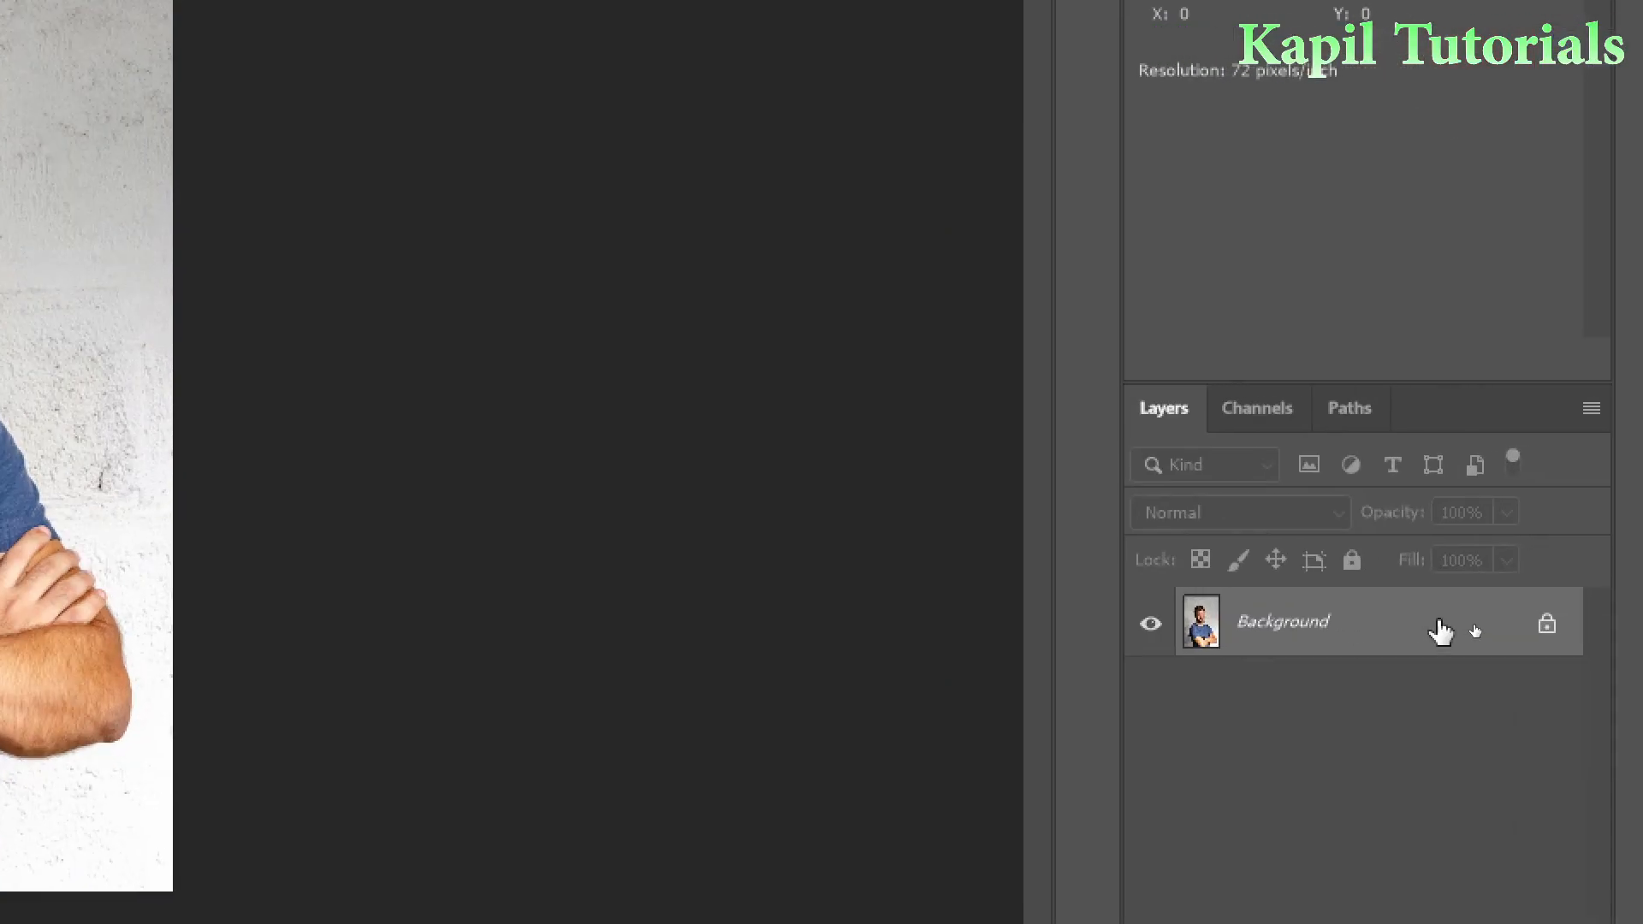
# Step: Unlock the Background layer, converting it to Layer 0
pyautogui.doubleClick(1470, 628)
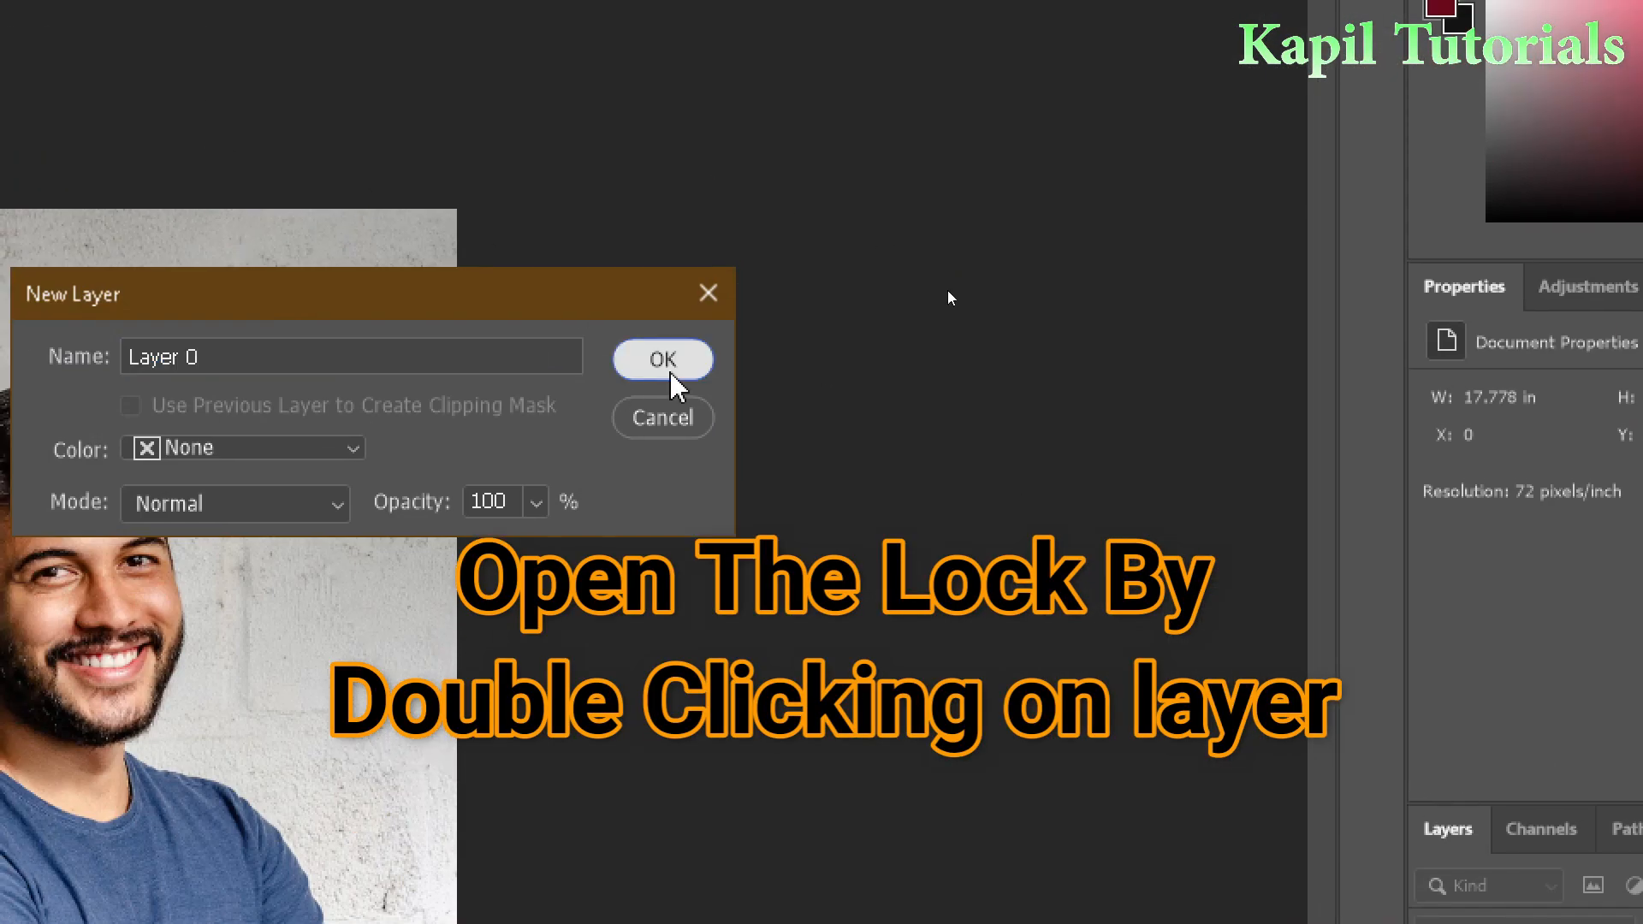
pyautogui.click(671, 378)
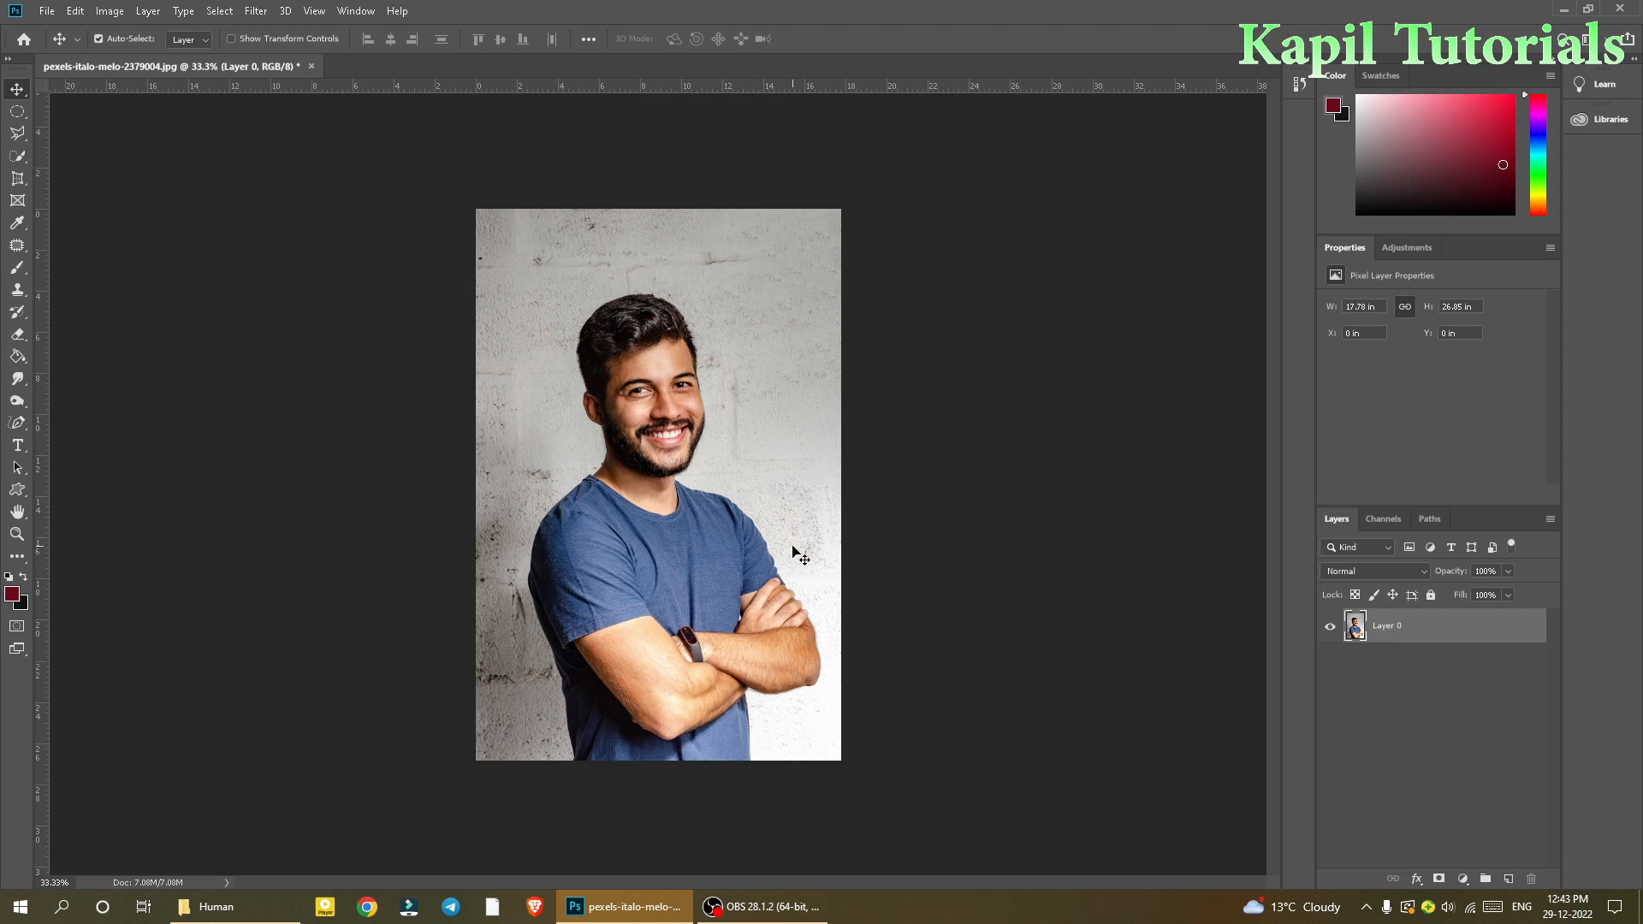
# Step: Choose the Quick Selection Tool and start selecting the man's T-shirt
pyautogui.click(16, 156)
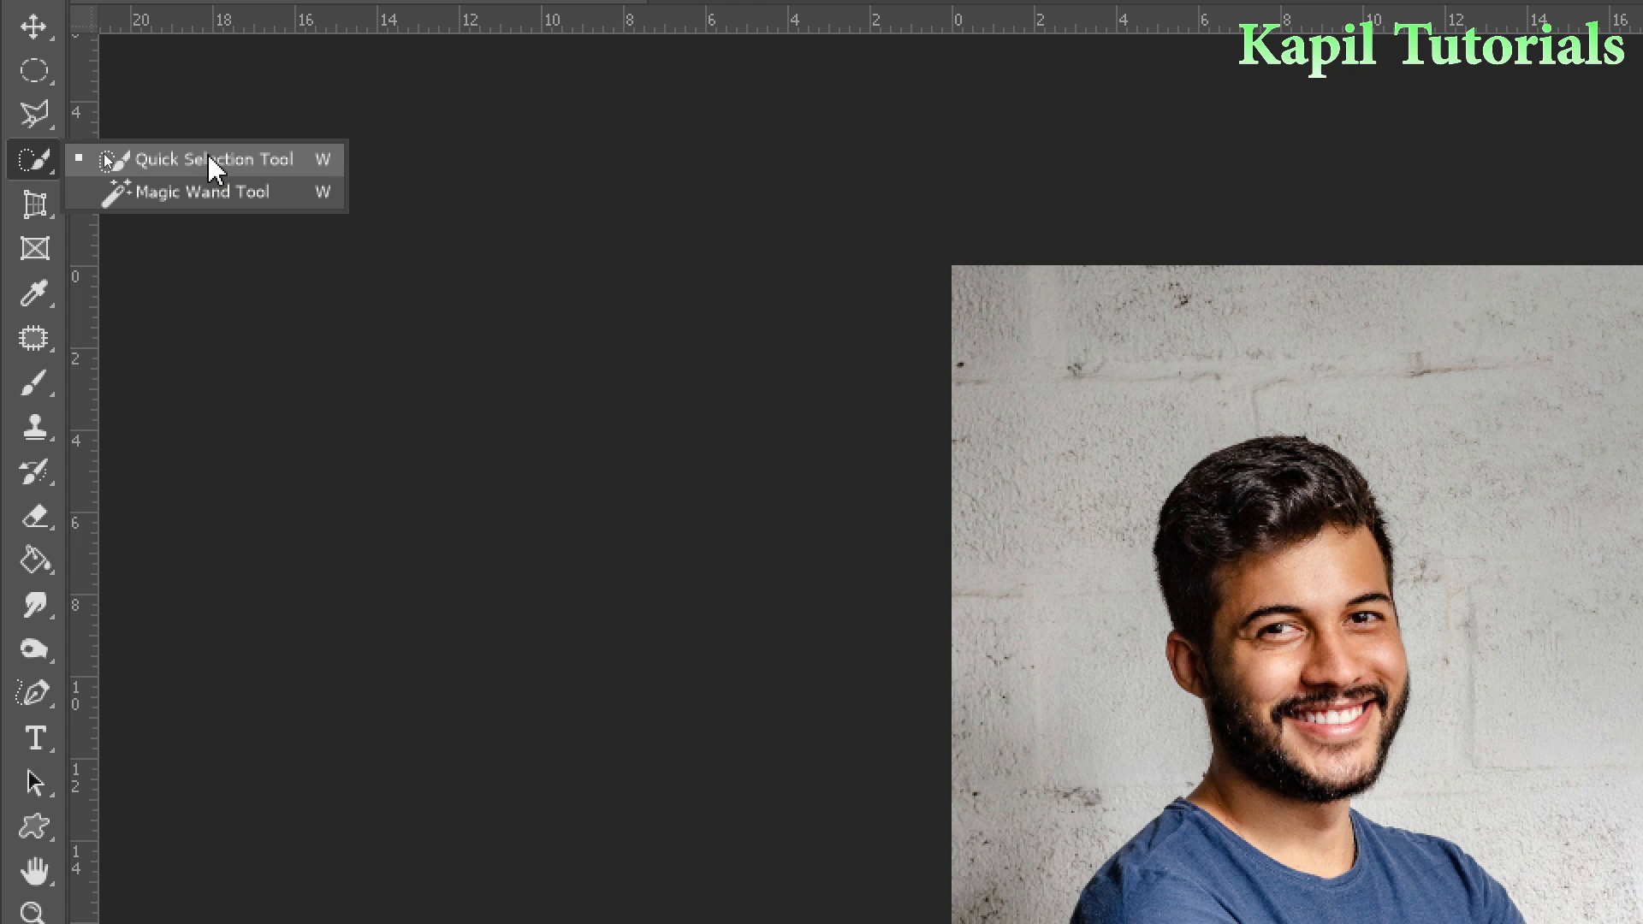
pyautogui.click(212, 159)
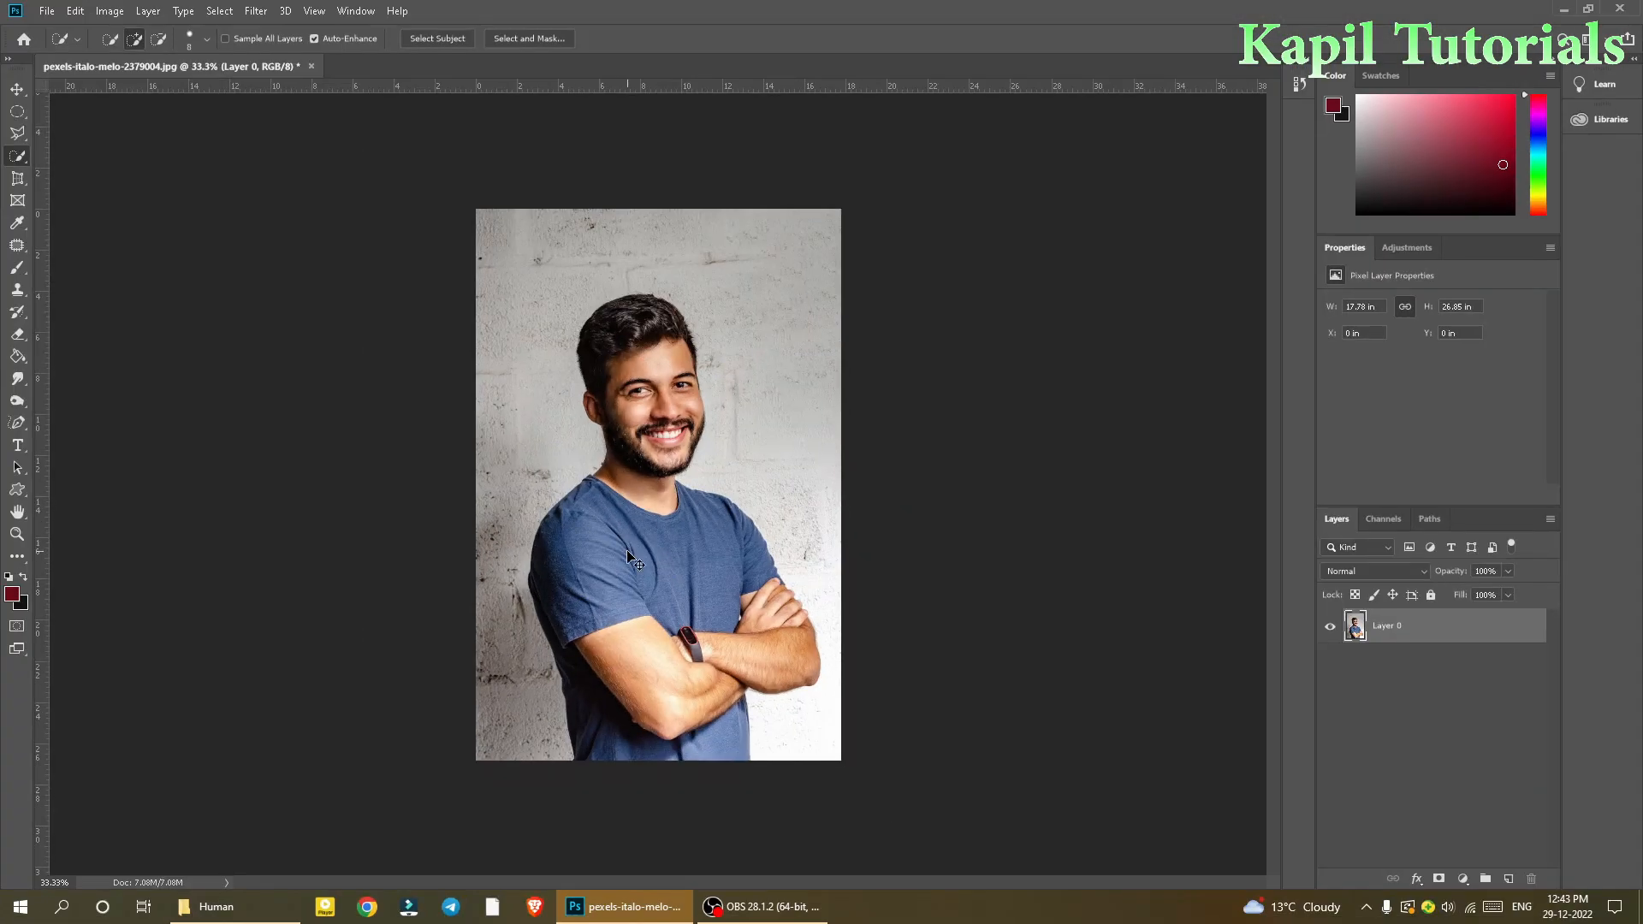
pyautogui.hotkey('ctrl', '+')
pyautogui.hotkey('ctrl', '+')
pyautogui.moveTo(631, 571); pyautogui.dragTo(642, 372)
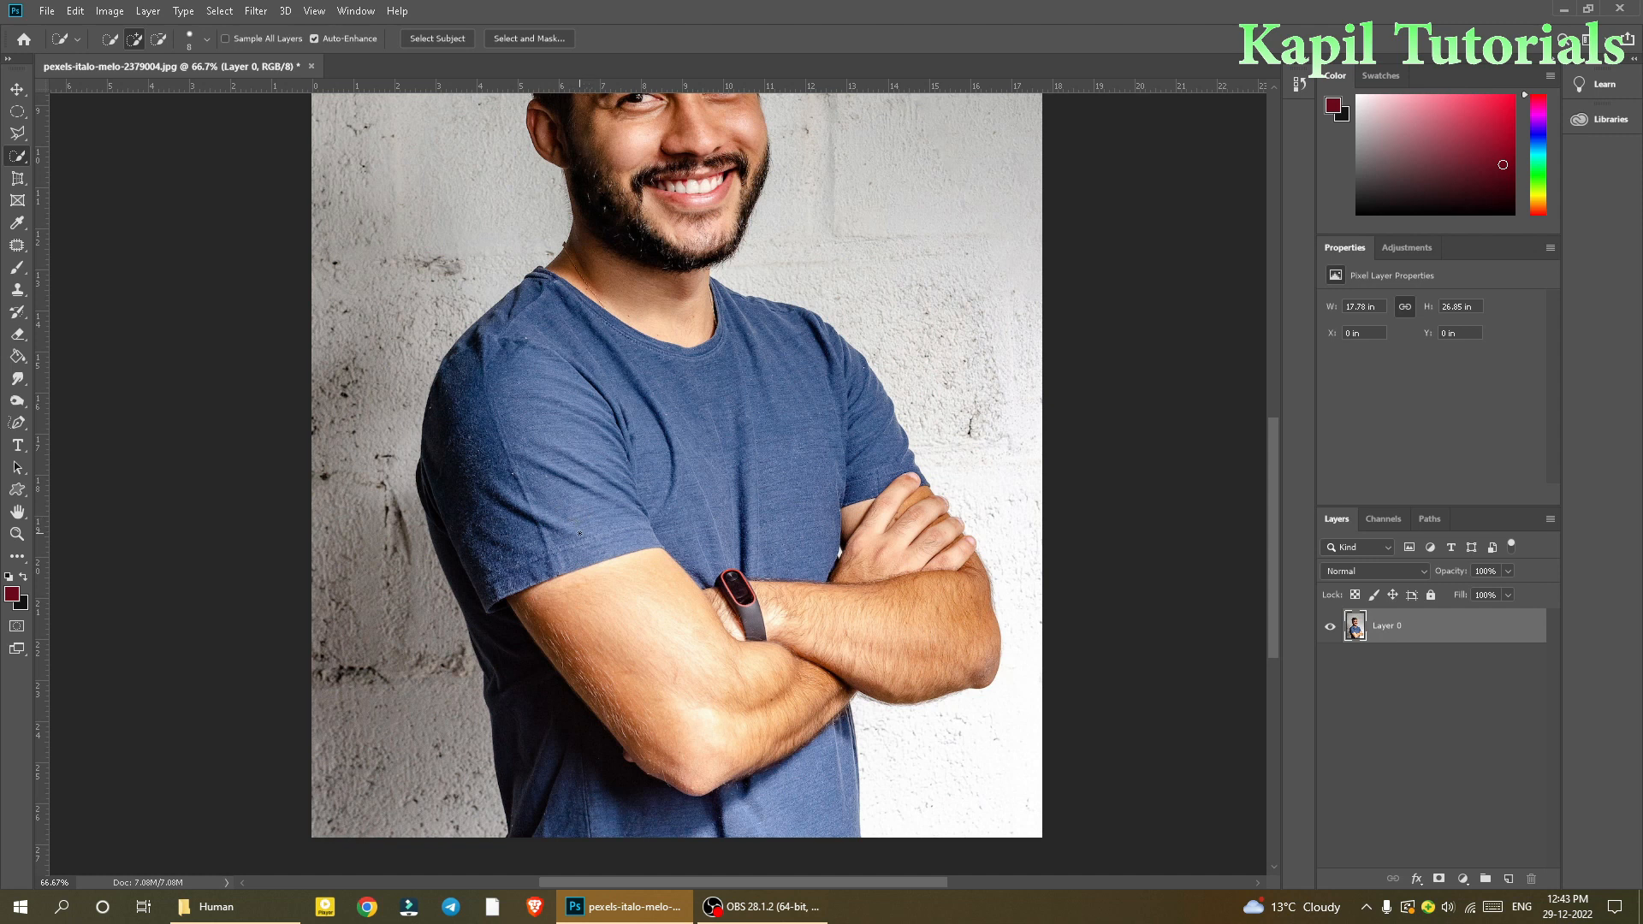
# Step: Enlarge the selection brush and extend the selection over the man's head and upper body
pyautogui.press('capslock')
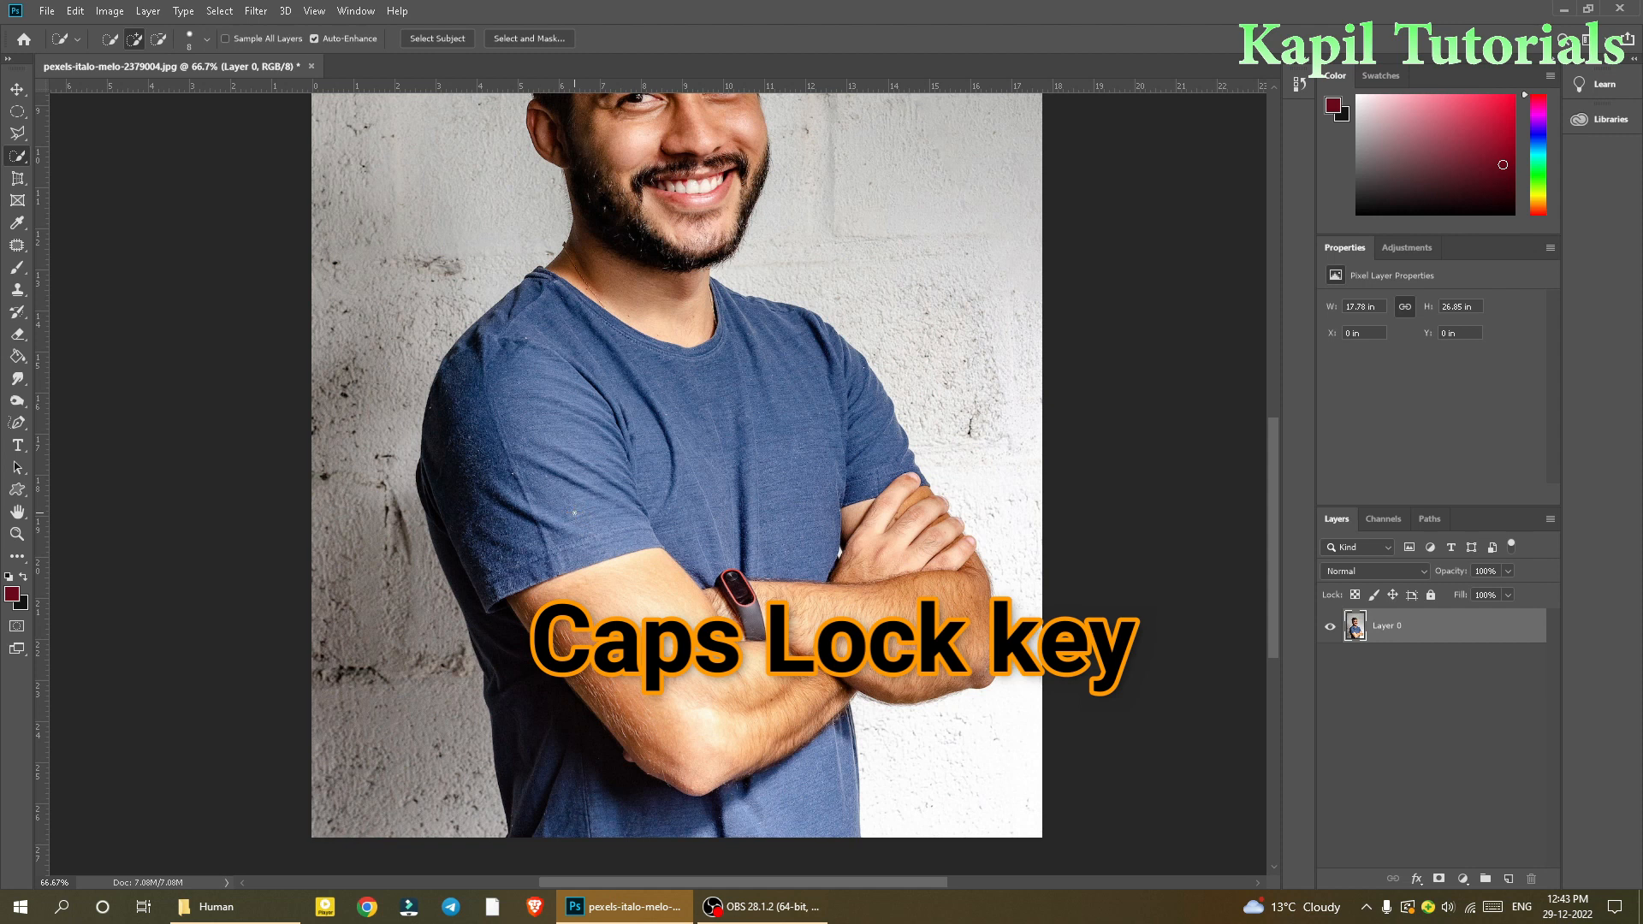
pyautogui.press(']')
pyautogui.press(']')
pyautogui.press(']')
pyautogui.press(']')
pyautogui.press(']')
pyautogui.press(']')
pyautogui.press(']')
pyautogui.press(']')
pyautogui.press(']')
pyautogui.press(']')
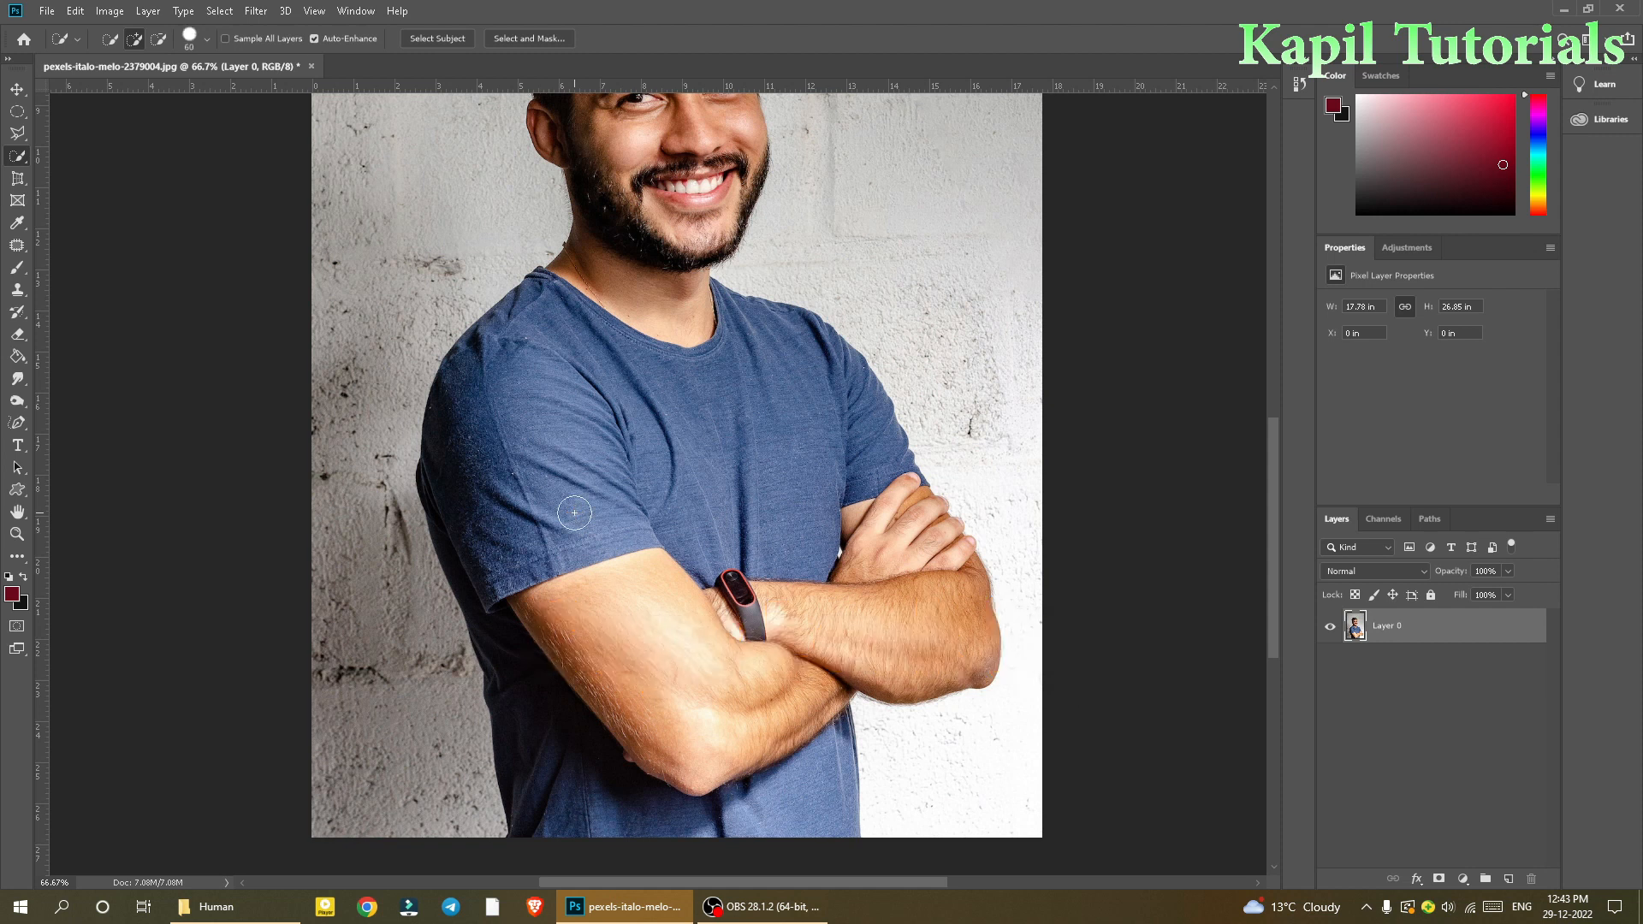
pyautogui.press(']')
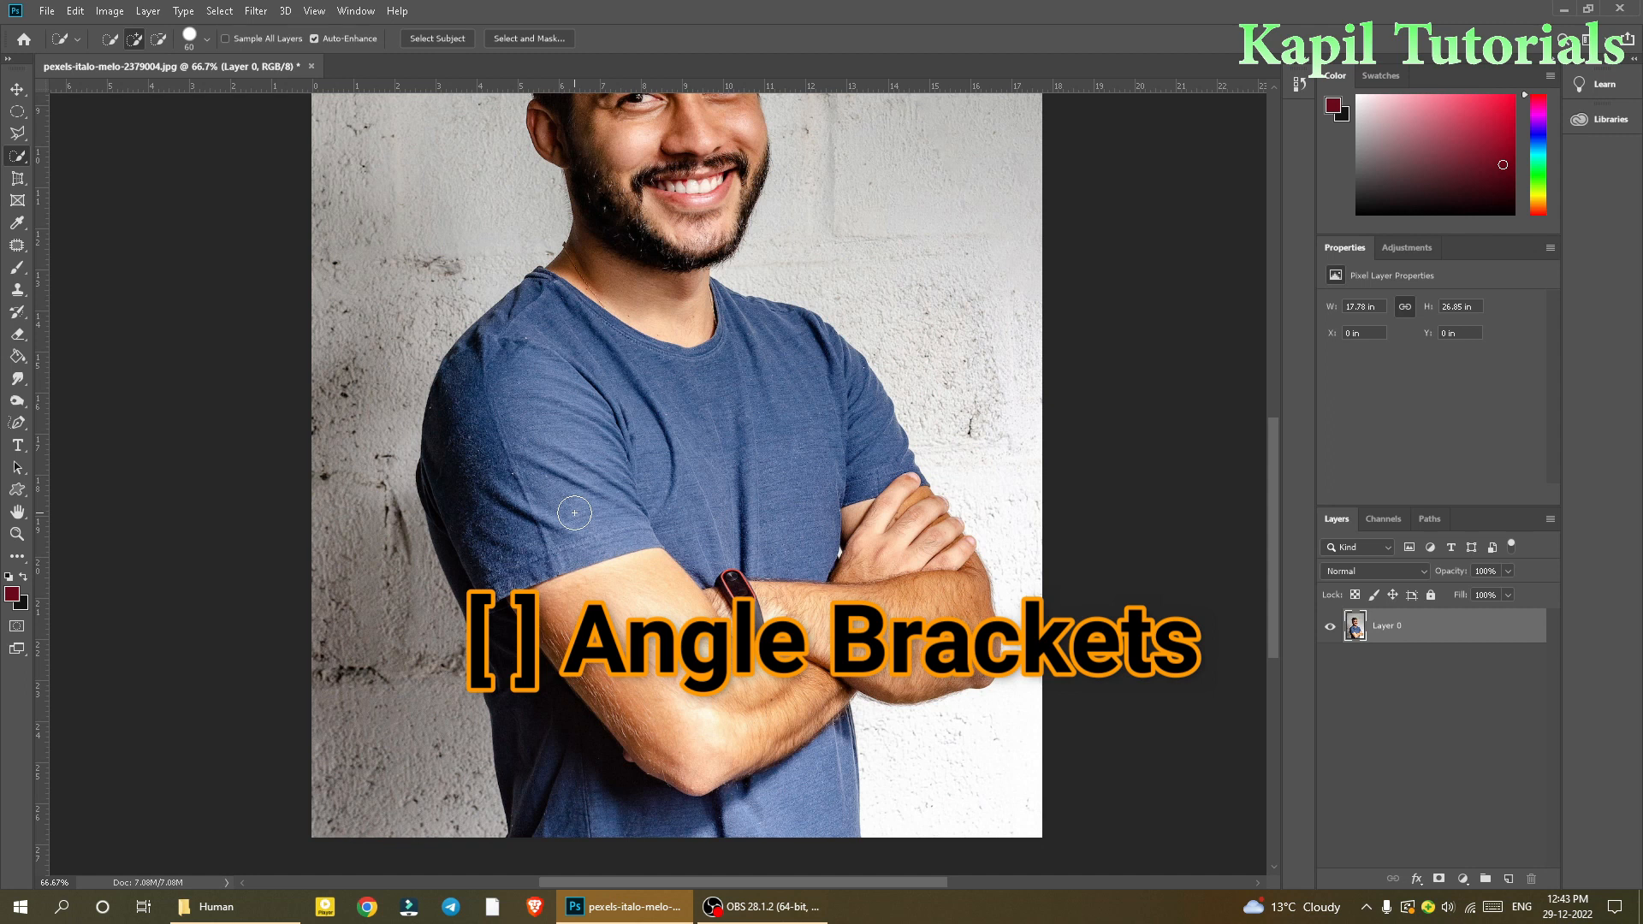
pyautogui.moveTo(624, 752)
pyautogui.mouseDown()
pyautogui.moveTo(620, 687)
pyautogui.moveTo(513, 492)
pyautogui.moveTo(640, 373)
pyautogui.moveTo(666, 389)
pyautogui.moveTo(769, 673)
pyautogui.moveTo(789, 779)
pyautogui.moveTo(750, 696)
pyautogui.moveTo(764, 588)
pyautogui.moveTo(885, 623)
pyautogui.moveTo(758, 427)
pyautogui.moveTo(638, 305)
pyautogui.moveTo(635, 626)
pyautogui.moveTo(604, 618)
pyautogui.moveTo(670, 512)
pyautogui.moveTo(635, 387)
pyautogui.mouseUp()
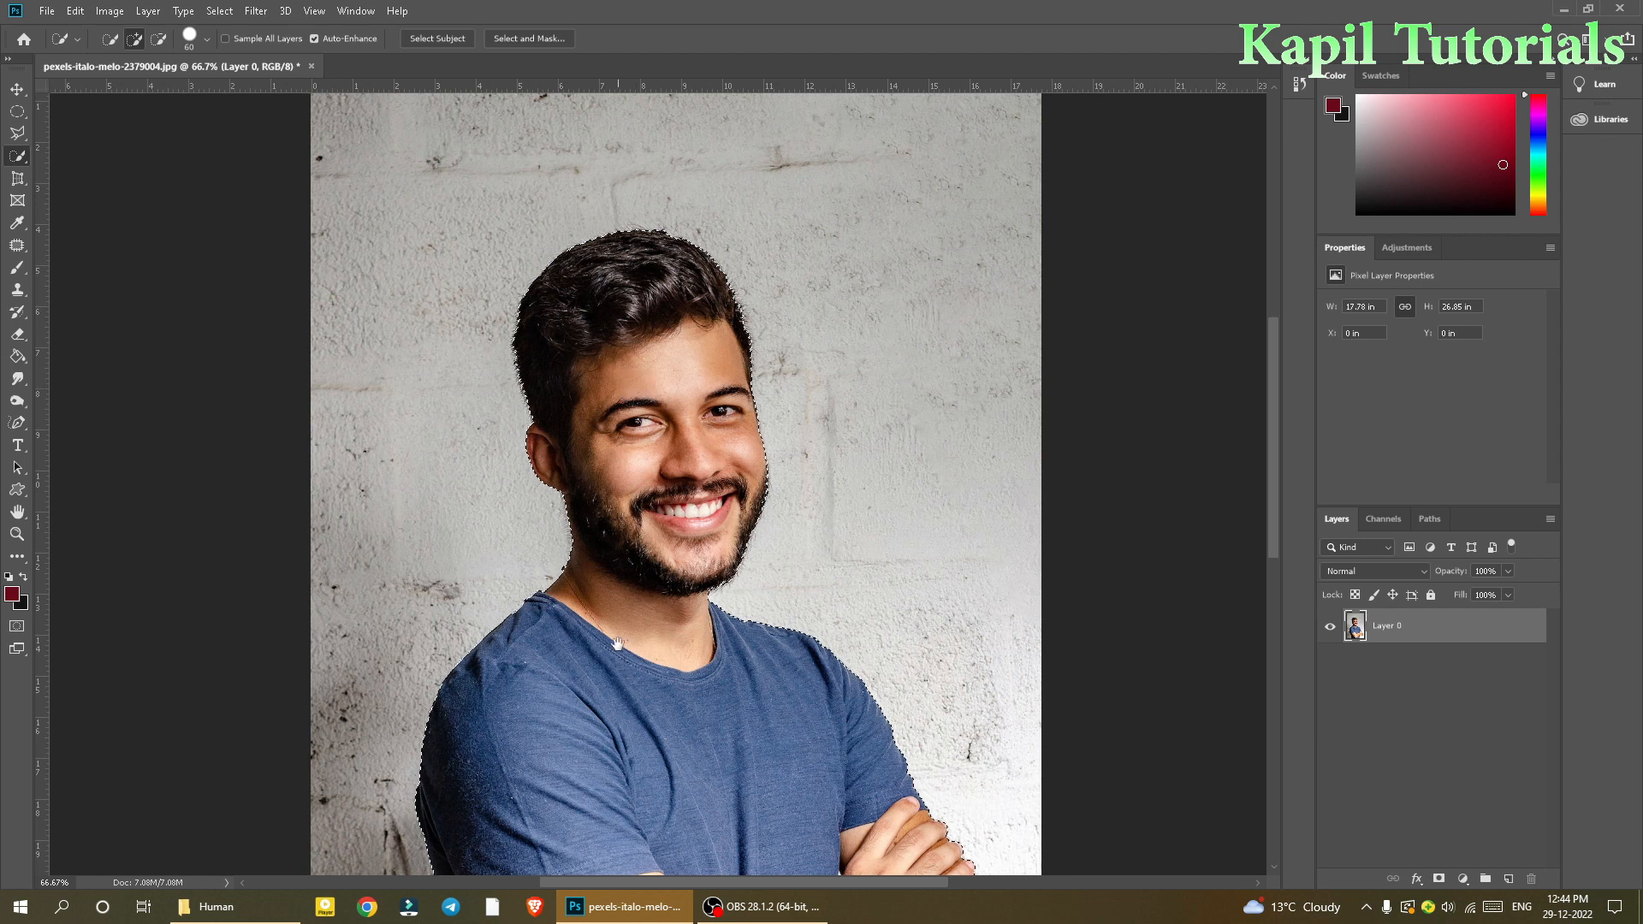
# Step: Extend the quick selection across the crossed arms and lower torso
pyautogui.scroll(-5, 618, 643)
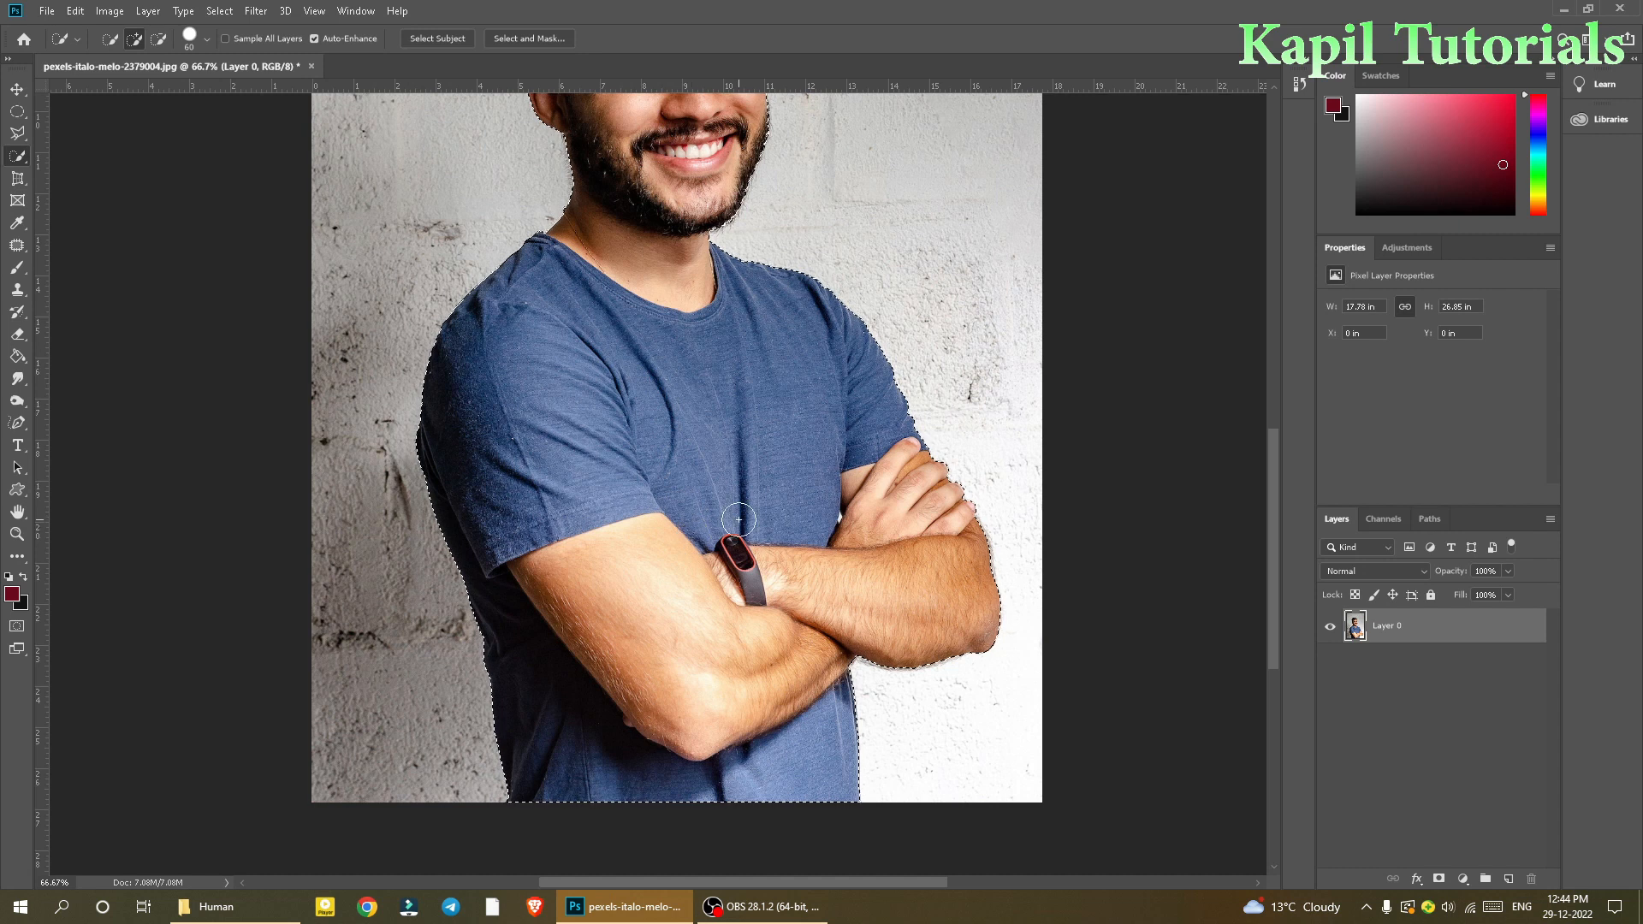
pyautogui.hotkey('ctrl', '+')
pyautogui.moveTo(864, 540); pyautogui.dragTo(557, 539)
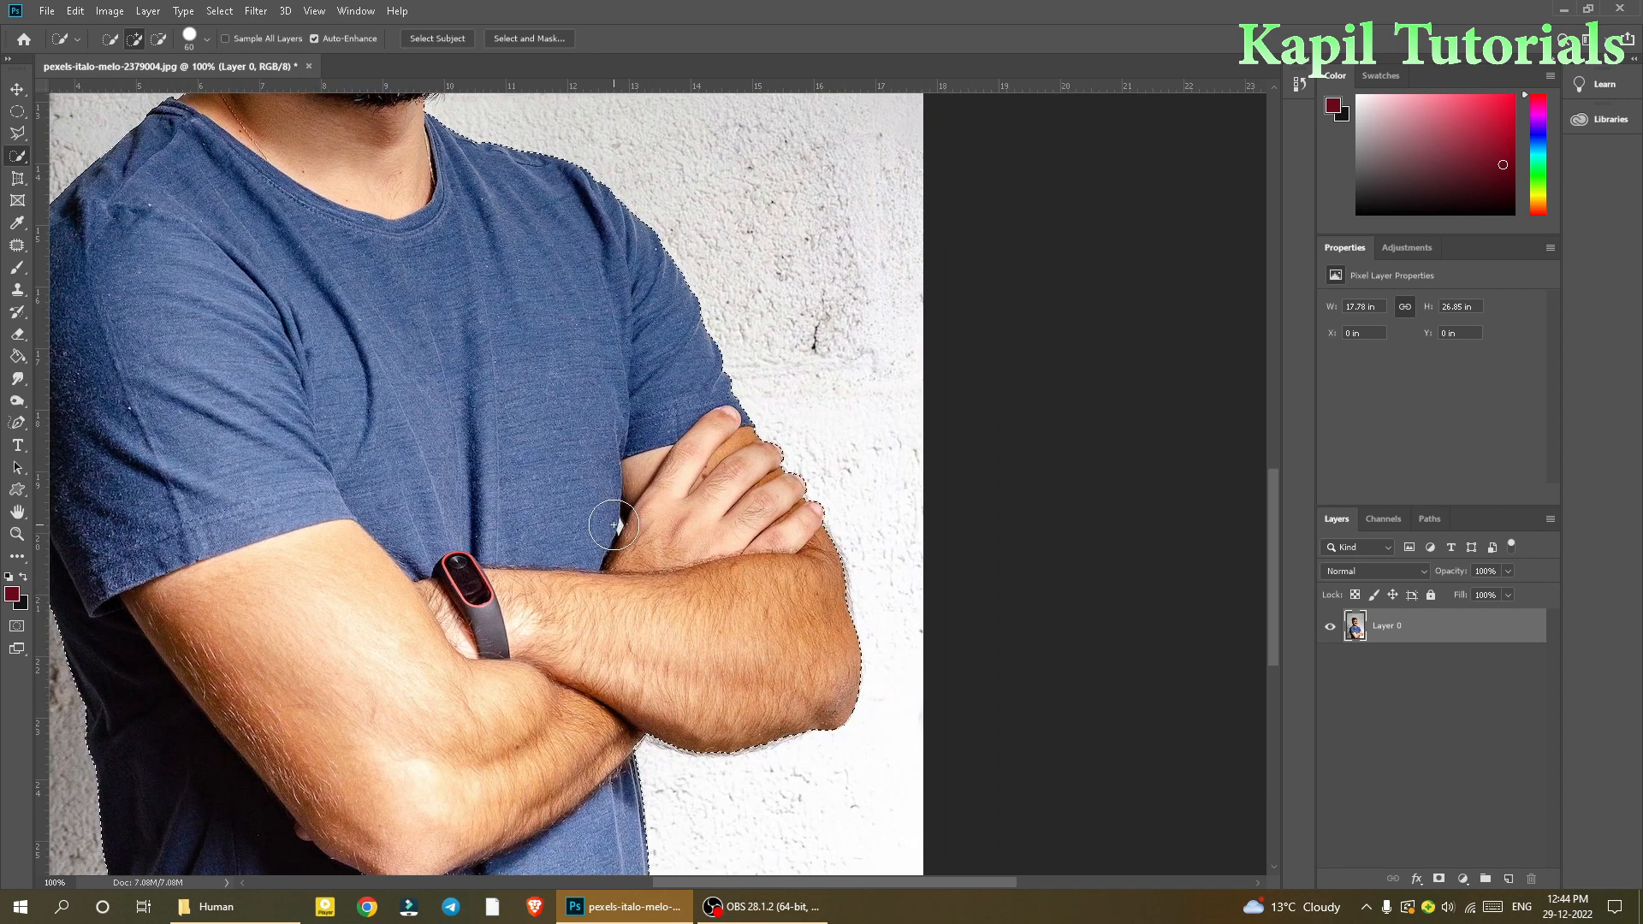
pyautogui.hotkey('ctrl', '+')
pyautogui.moveTo(451, 521); pyautogui.dragTo(509, 403)
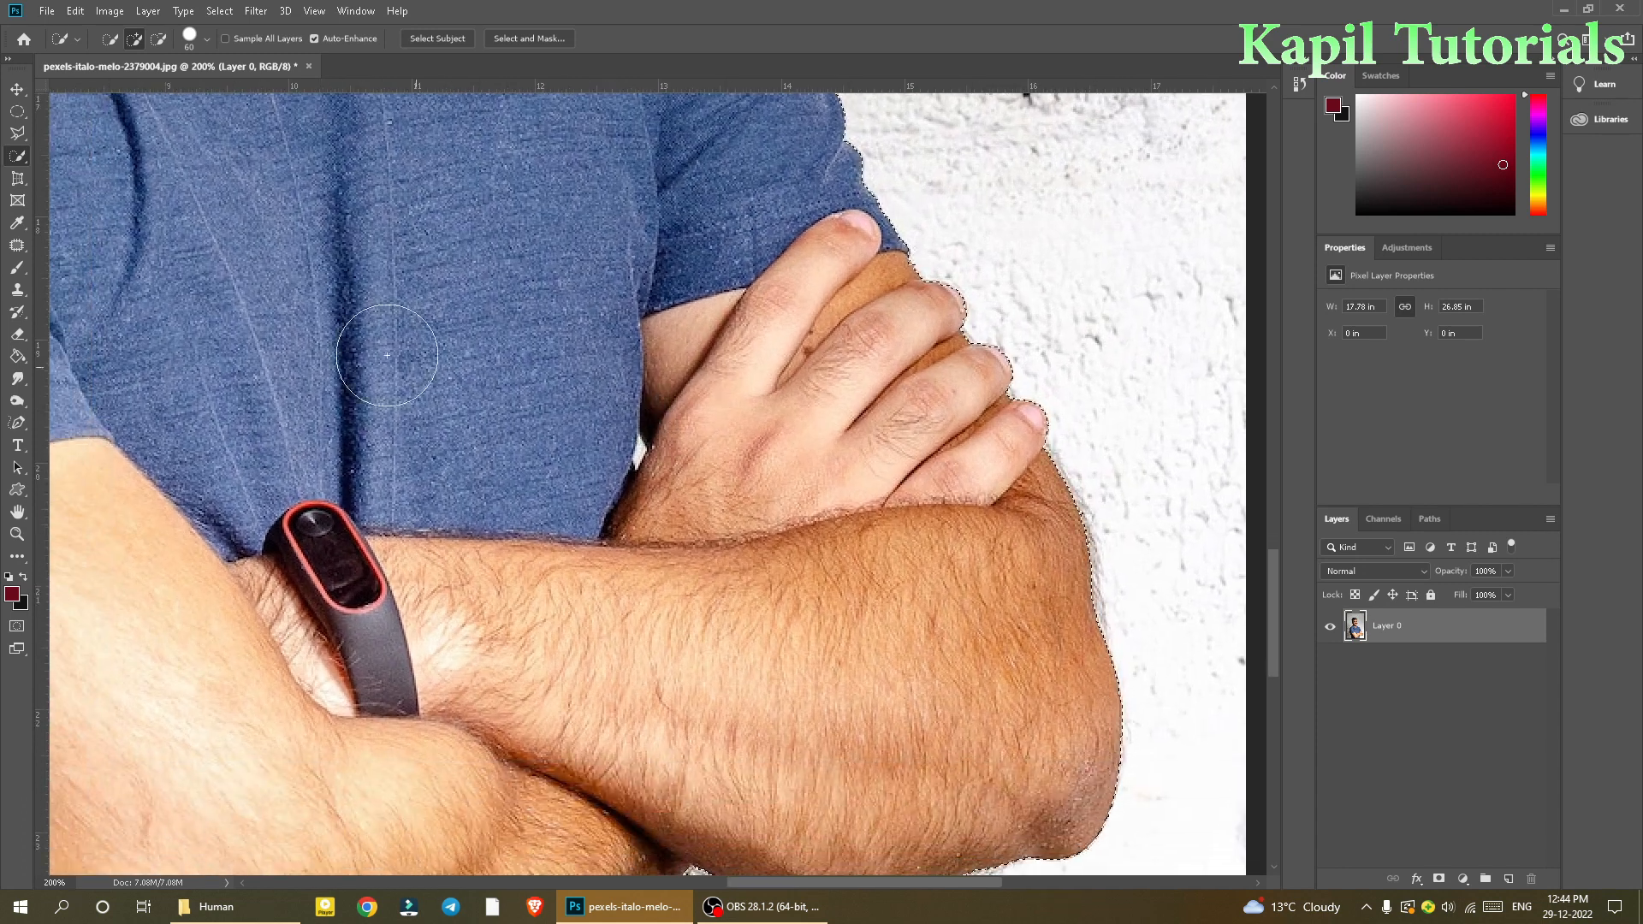
# Step: With the Polygonal Lasso Tool in subtract mode, remove the background gap near the hands from the selection
pyautogui.click(15, 137)
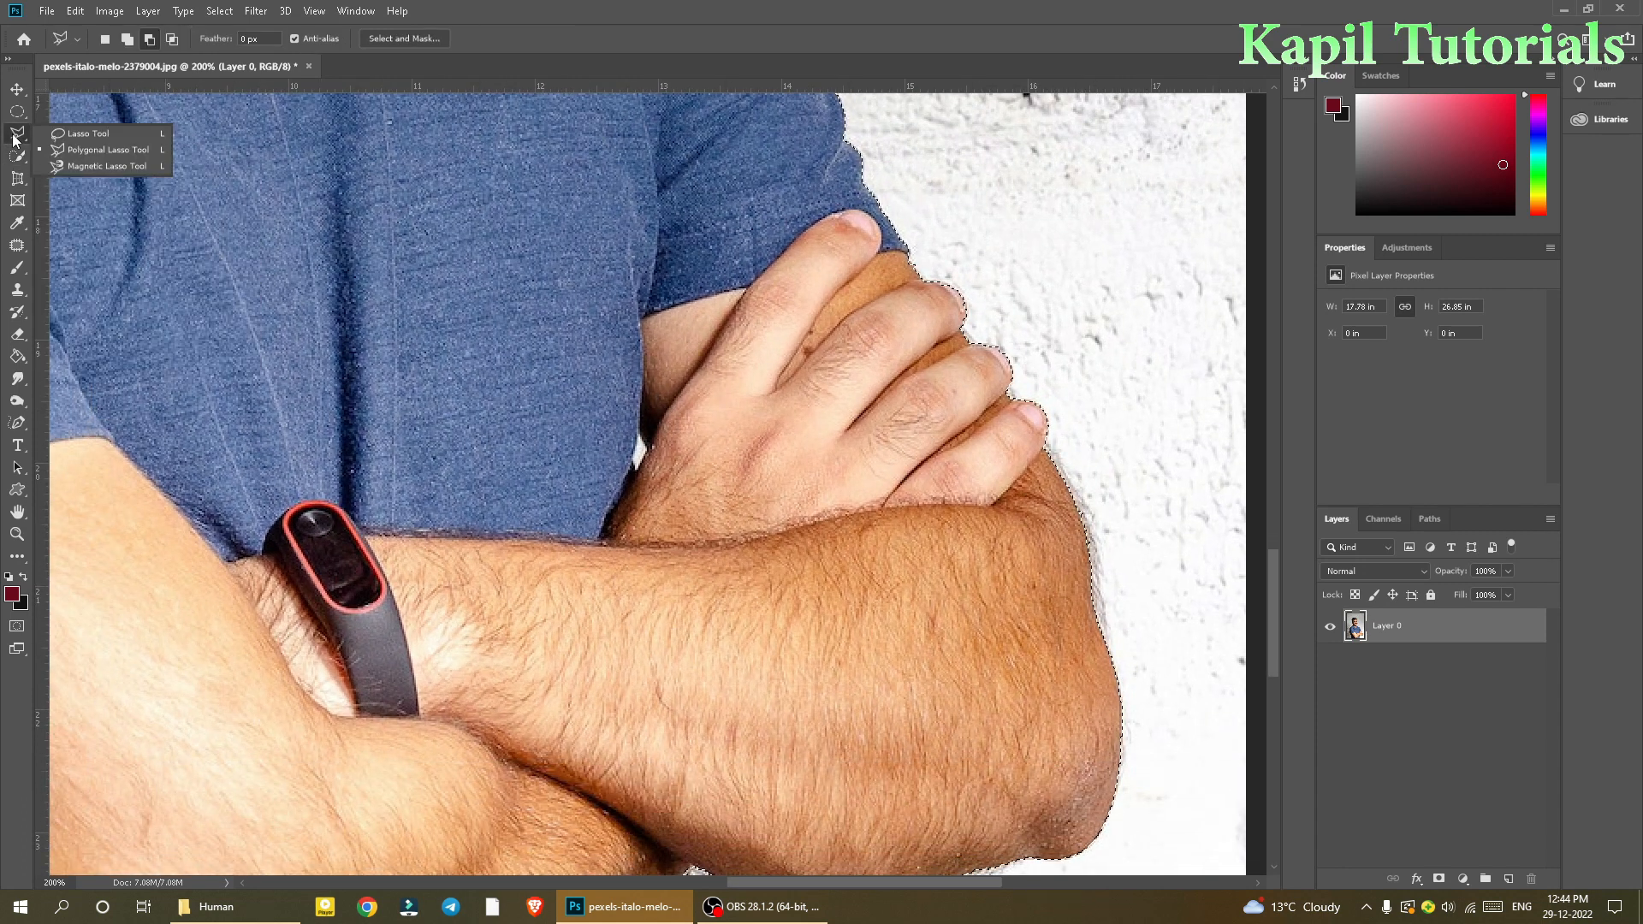
pyautogui.click(79, 149)
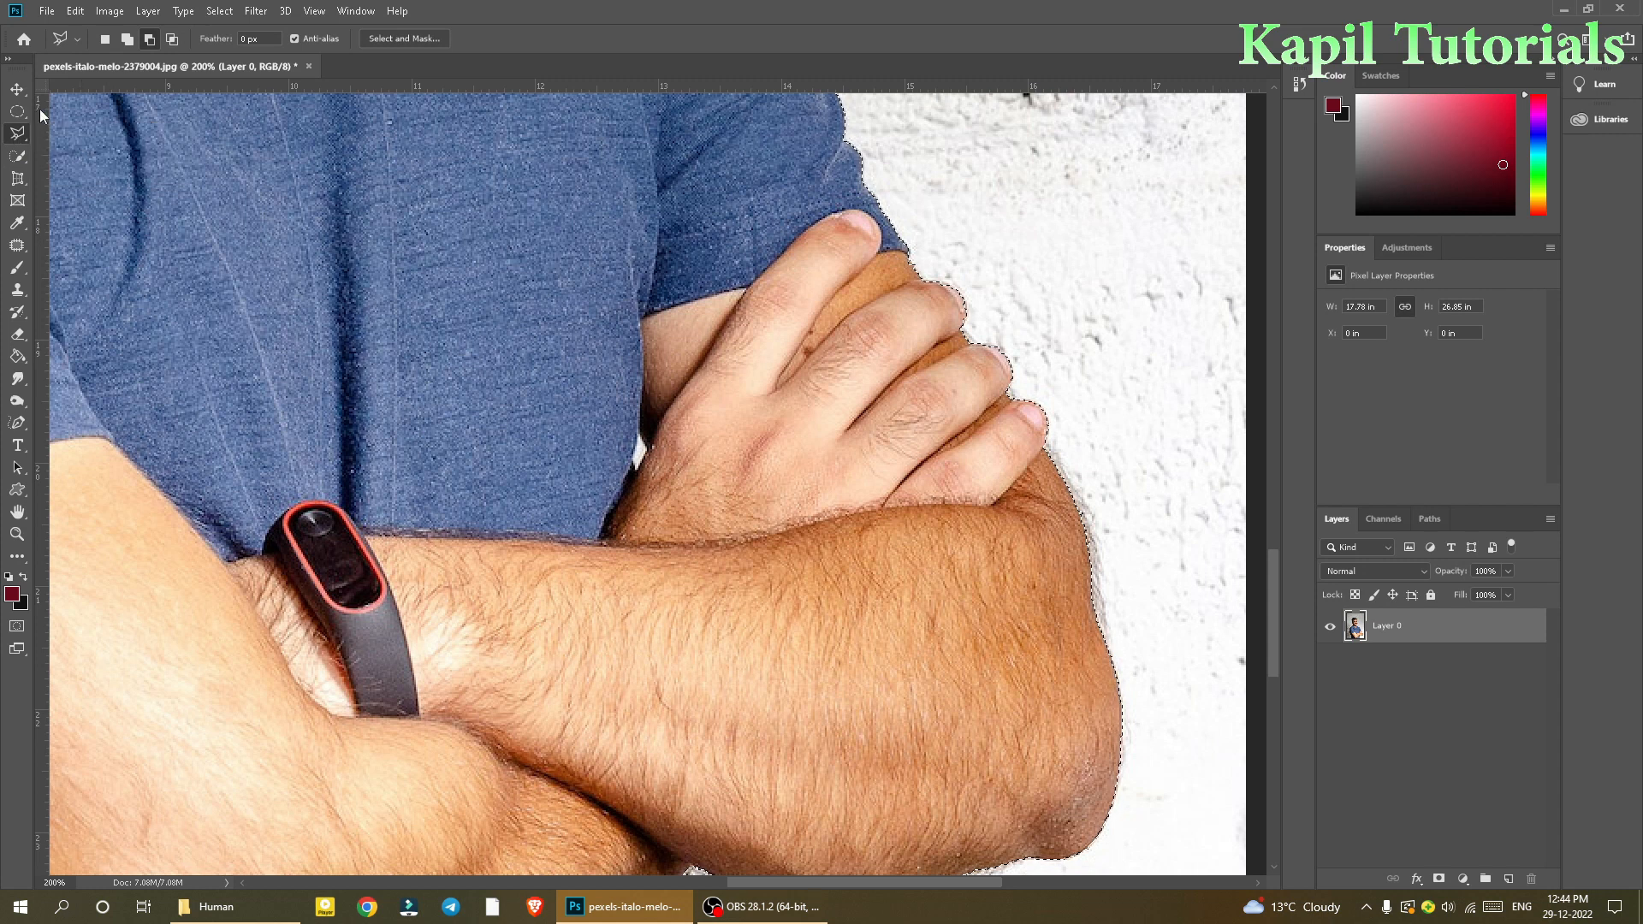
pyautogui.click(149, 40)
pyautogui.hotkey('ctrl', 'd')
pyautogui.hotkey('ctrl', '-')
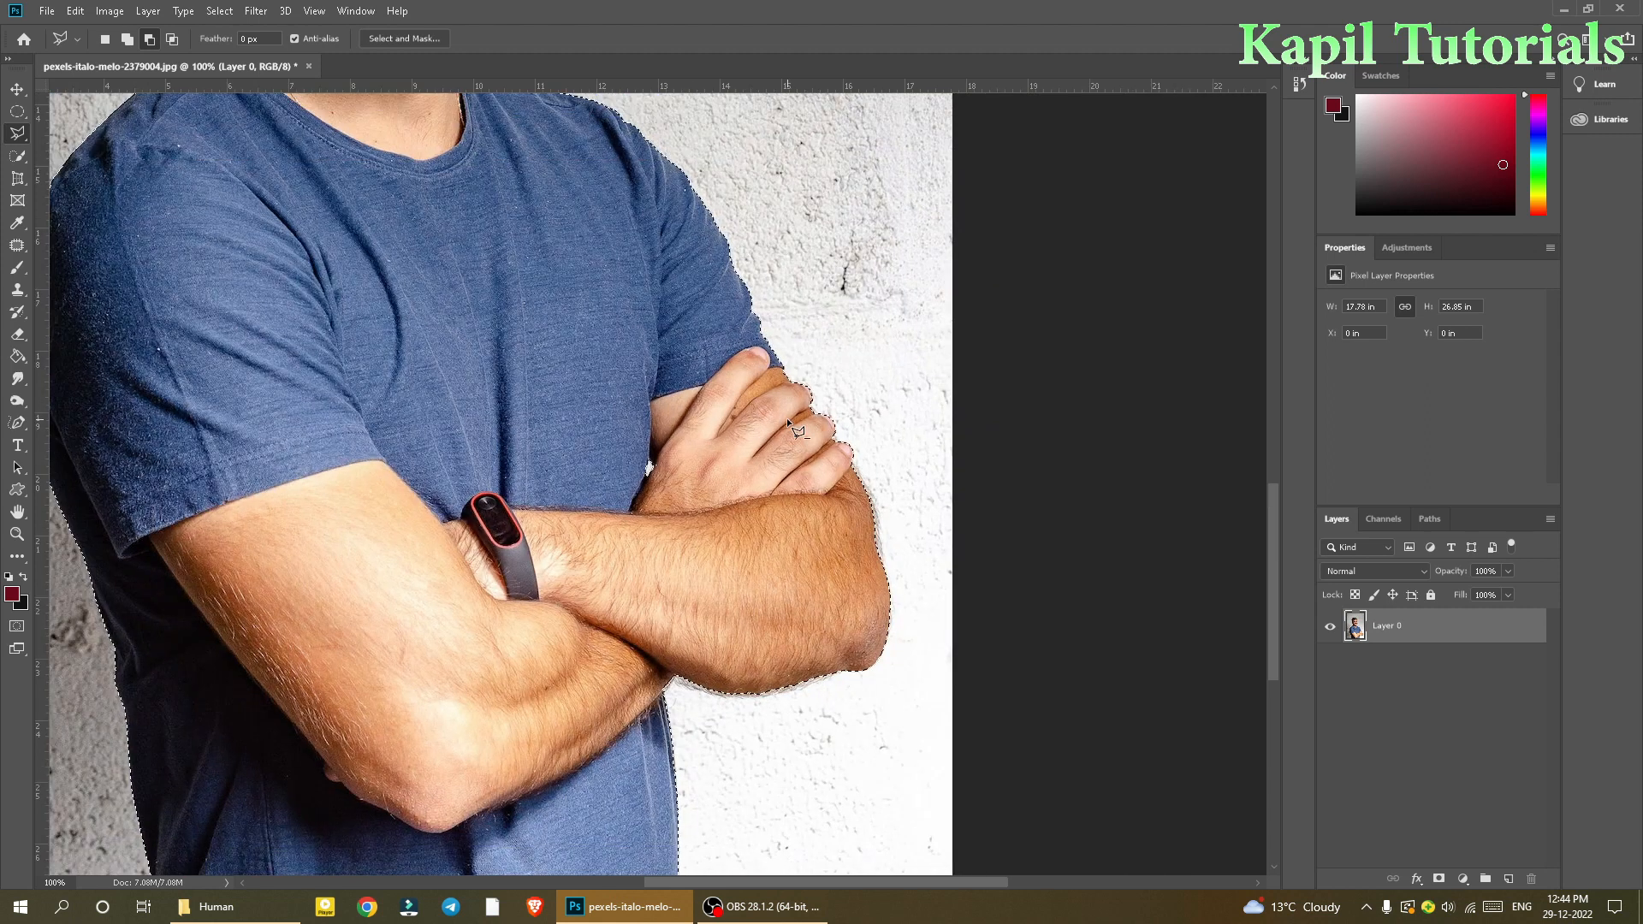
pyautogui.moveTo(753, 594); pyautogui.dragTo(824, 568)
pyautogui.hotkey('ctrl', 'd')
# Step: Preview the selection in Quick Mask mode and switch back to standard mode
pyautogui.hotkey('ctrl', '-')
pyautogui.hotkey('ctrl', '-')
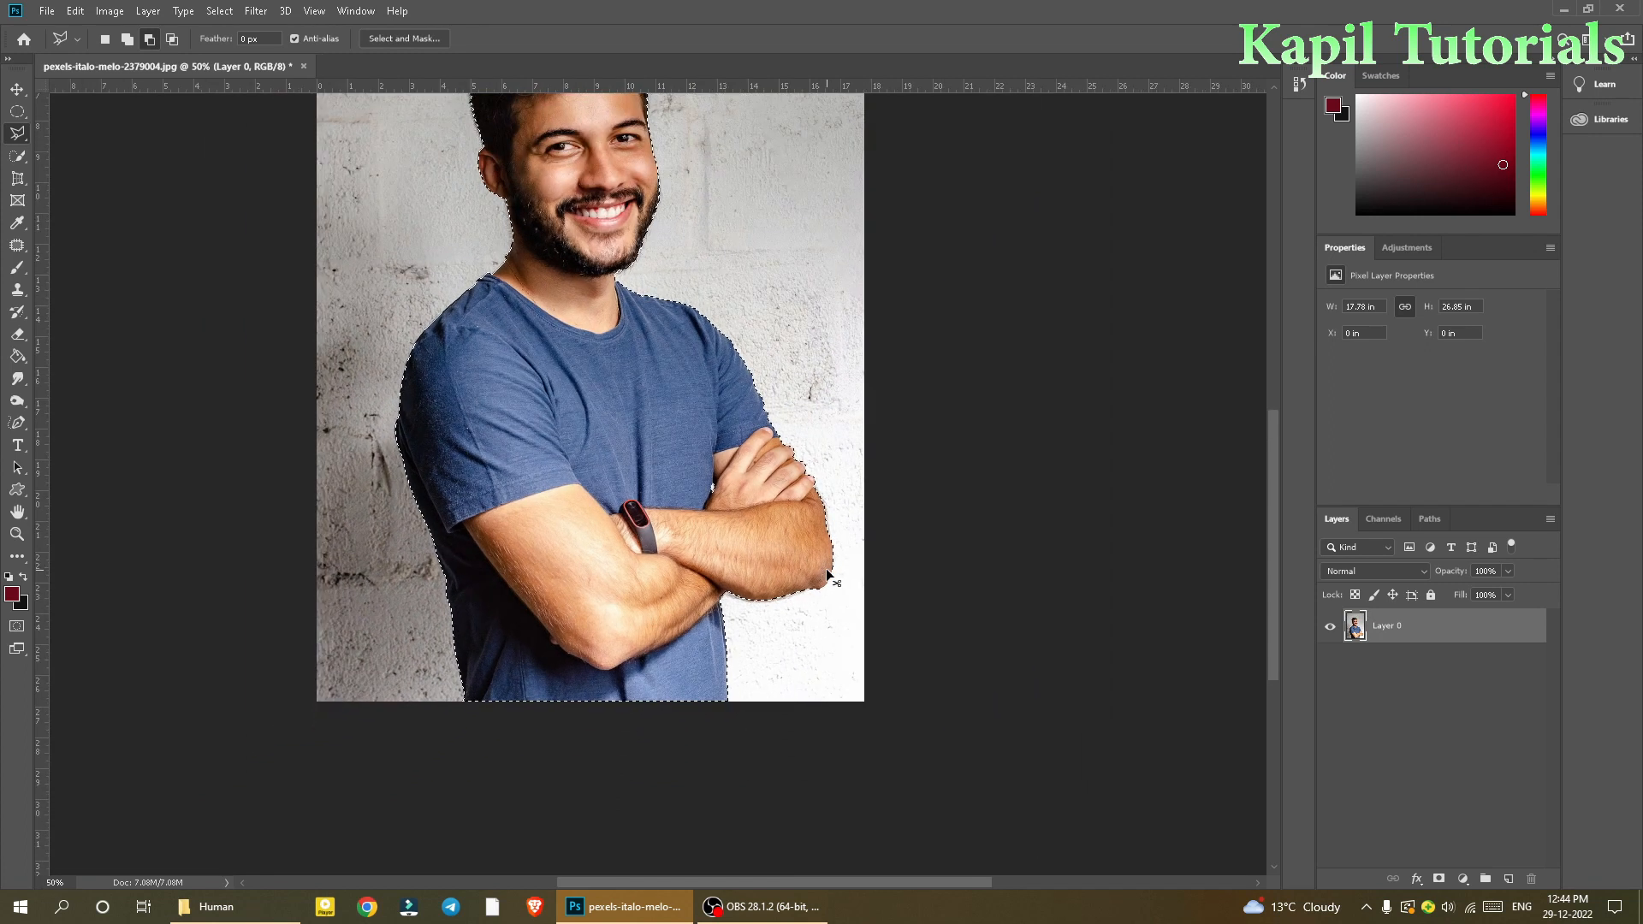
pyautogui.hotkey('ctrl', '-')
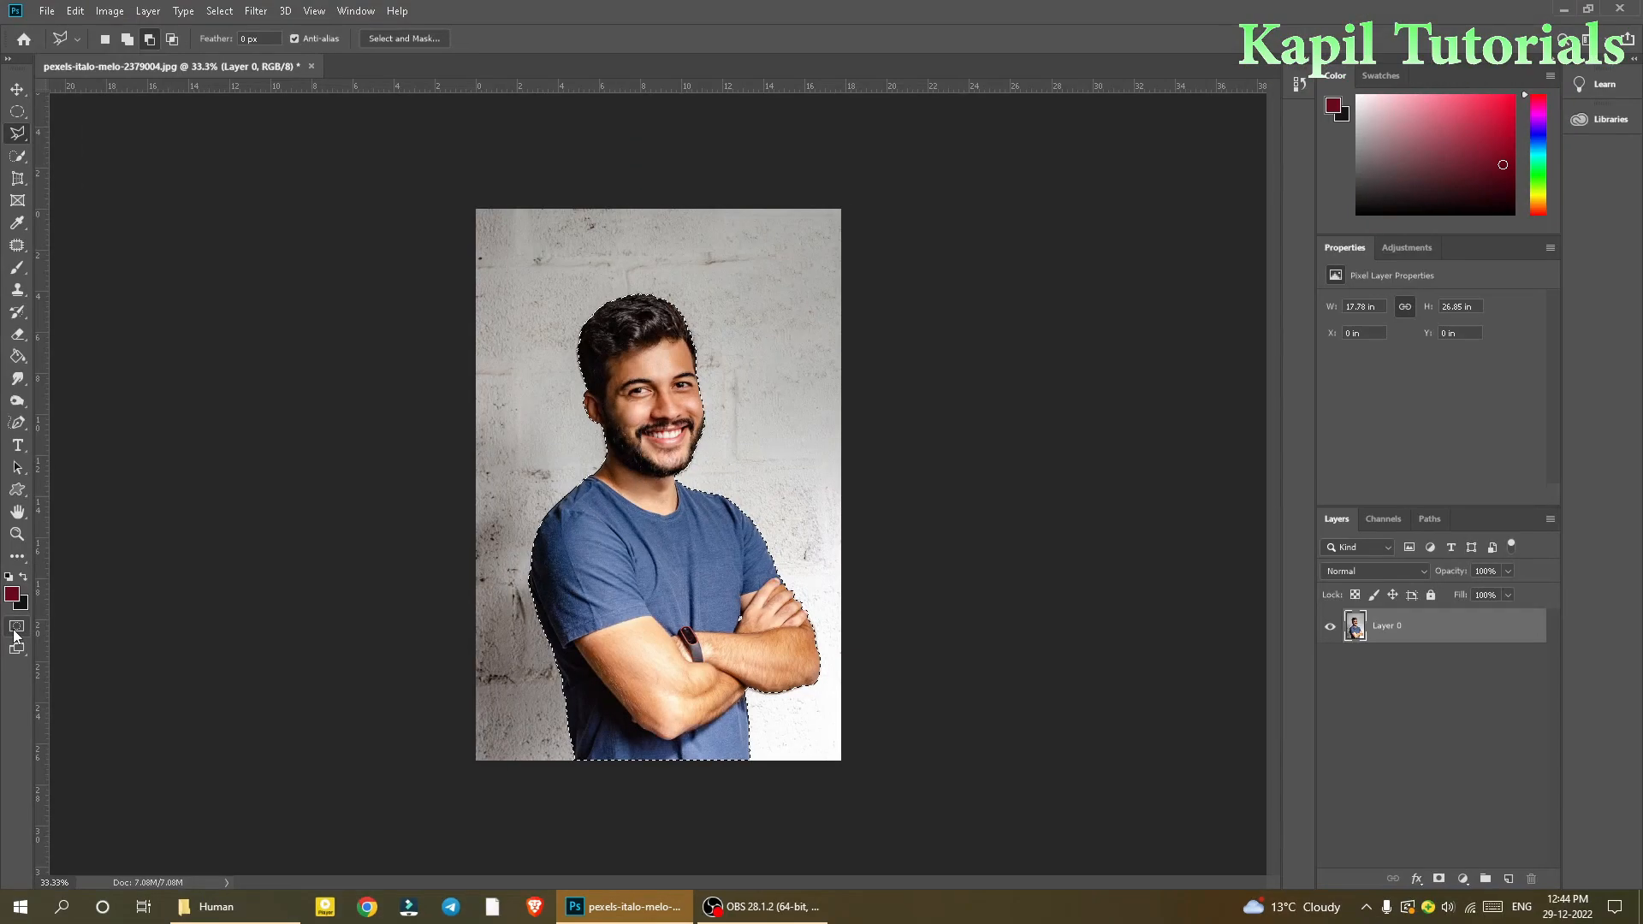
pyautogui.click(15, 633)
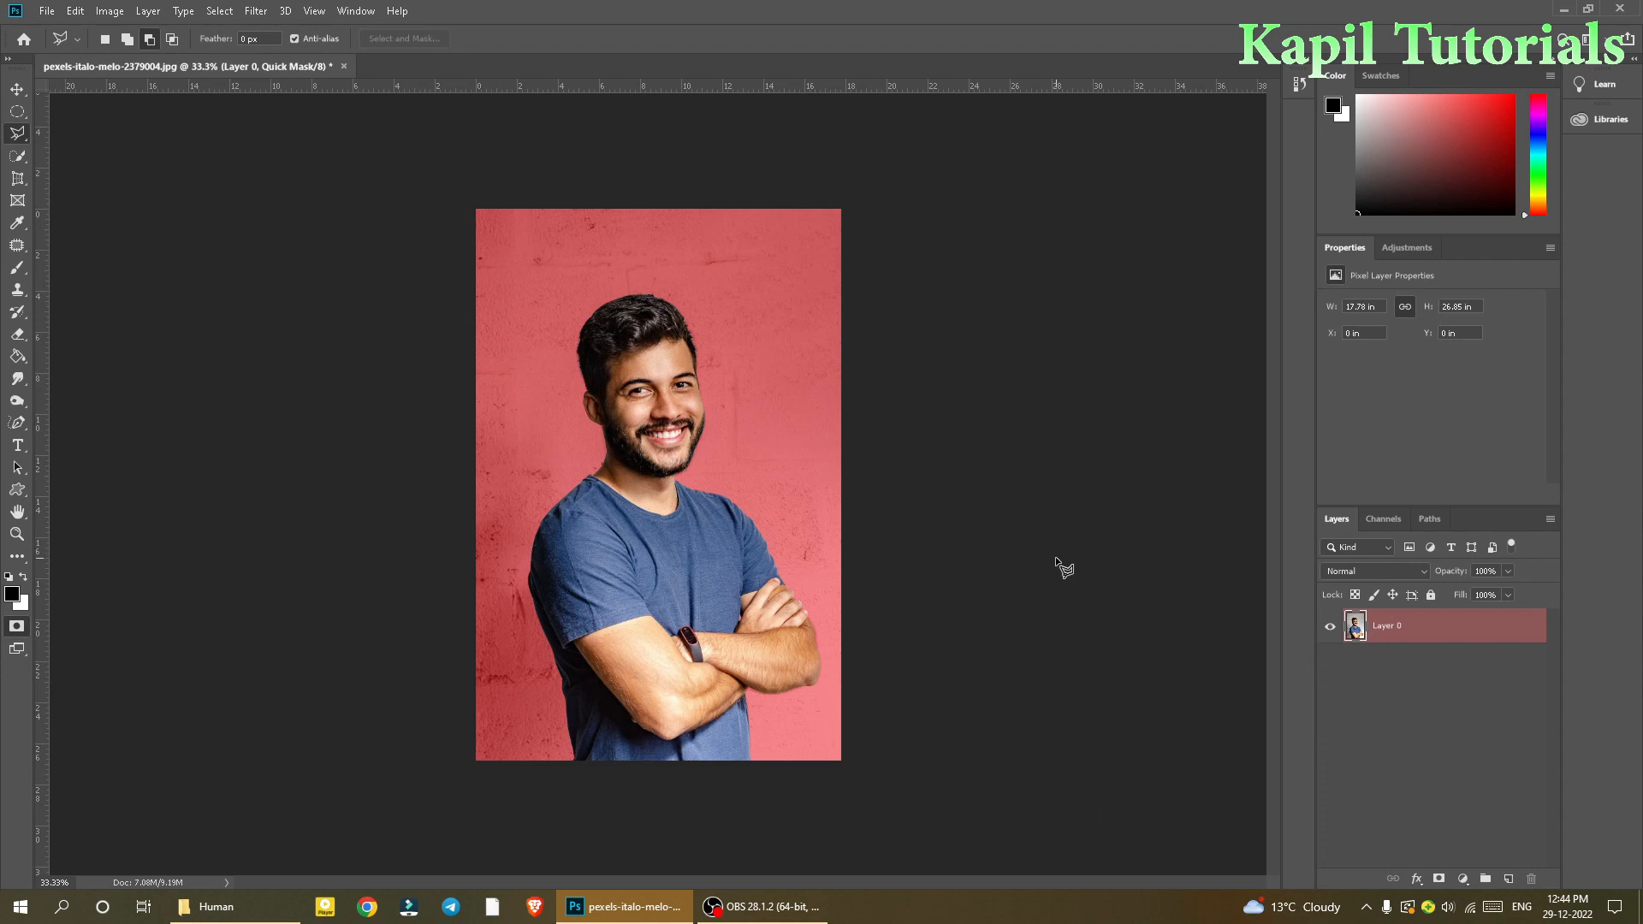
pyautogui.click(16, 626)
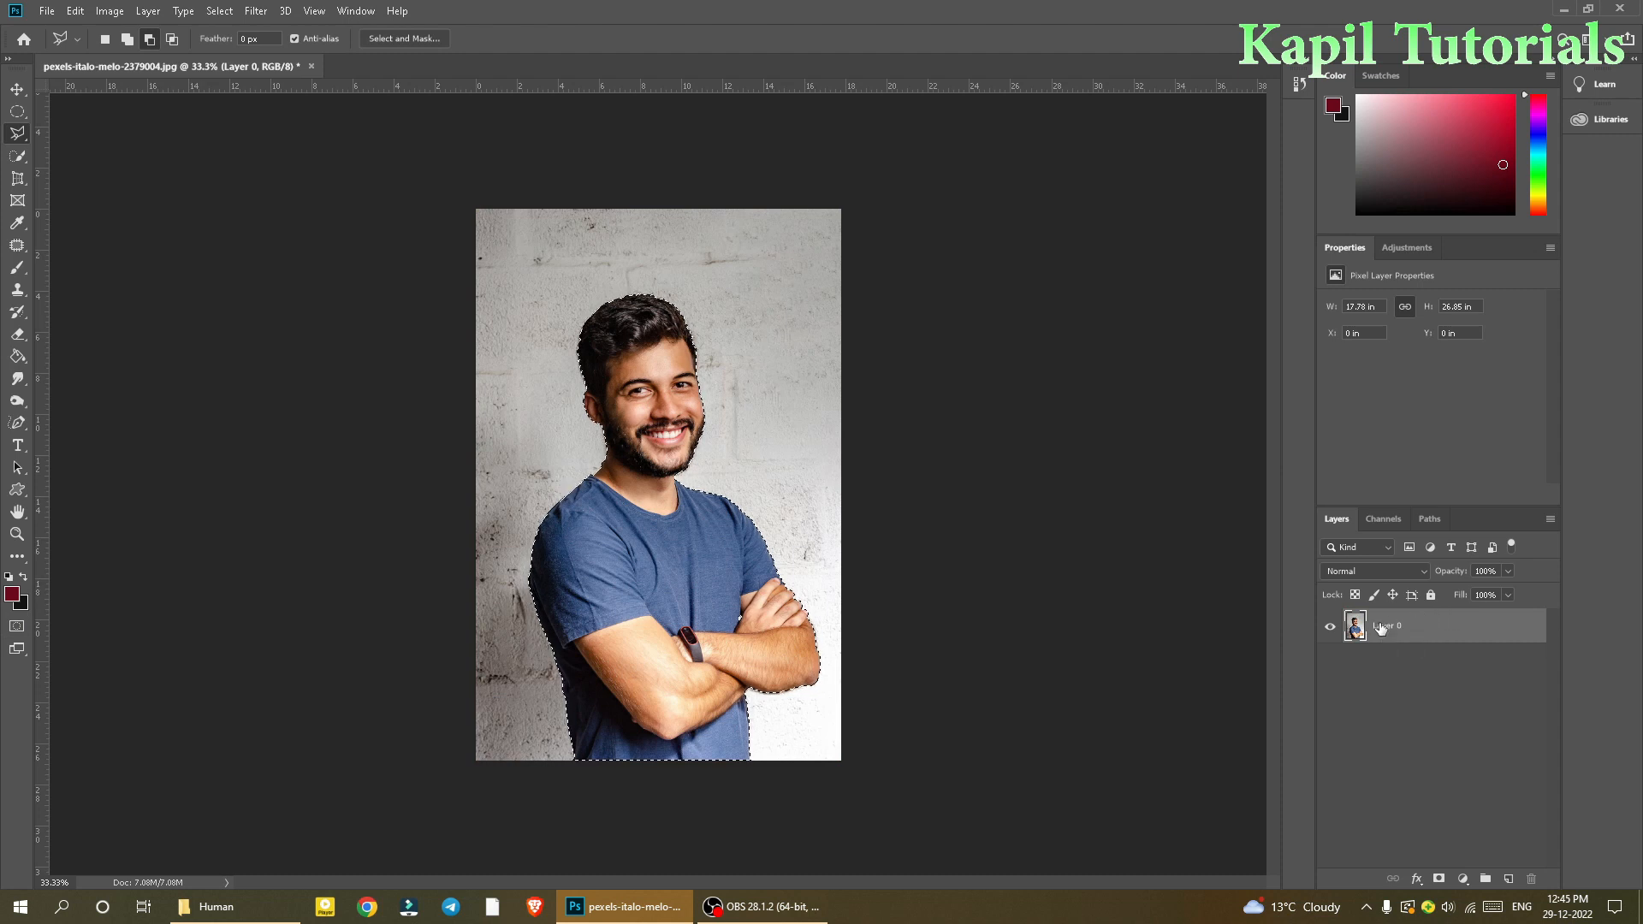
# Step: Copy the selected man onto a new layer and hide Layer 0
pyautogui.hotkey('ctrl', 'c')
pyautogui.hotkey('ctrl', 'v')
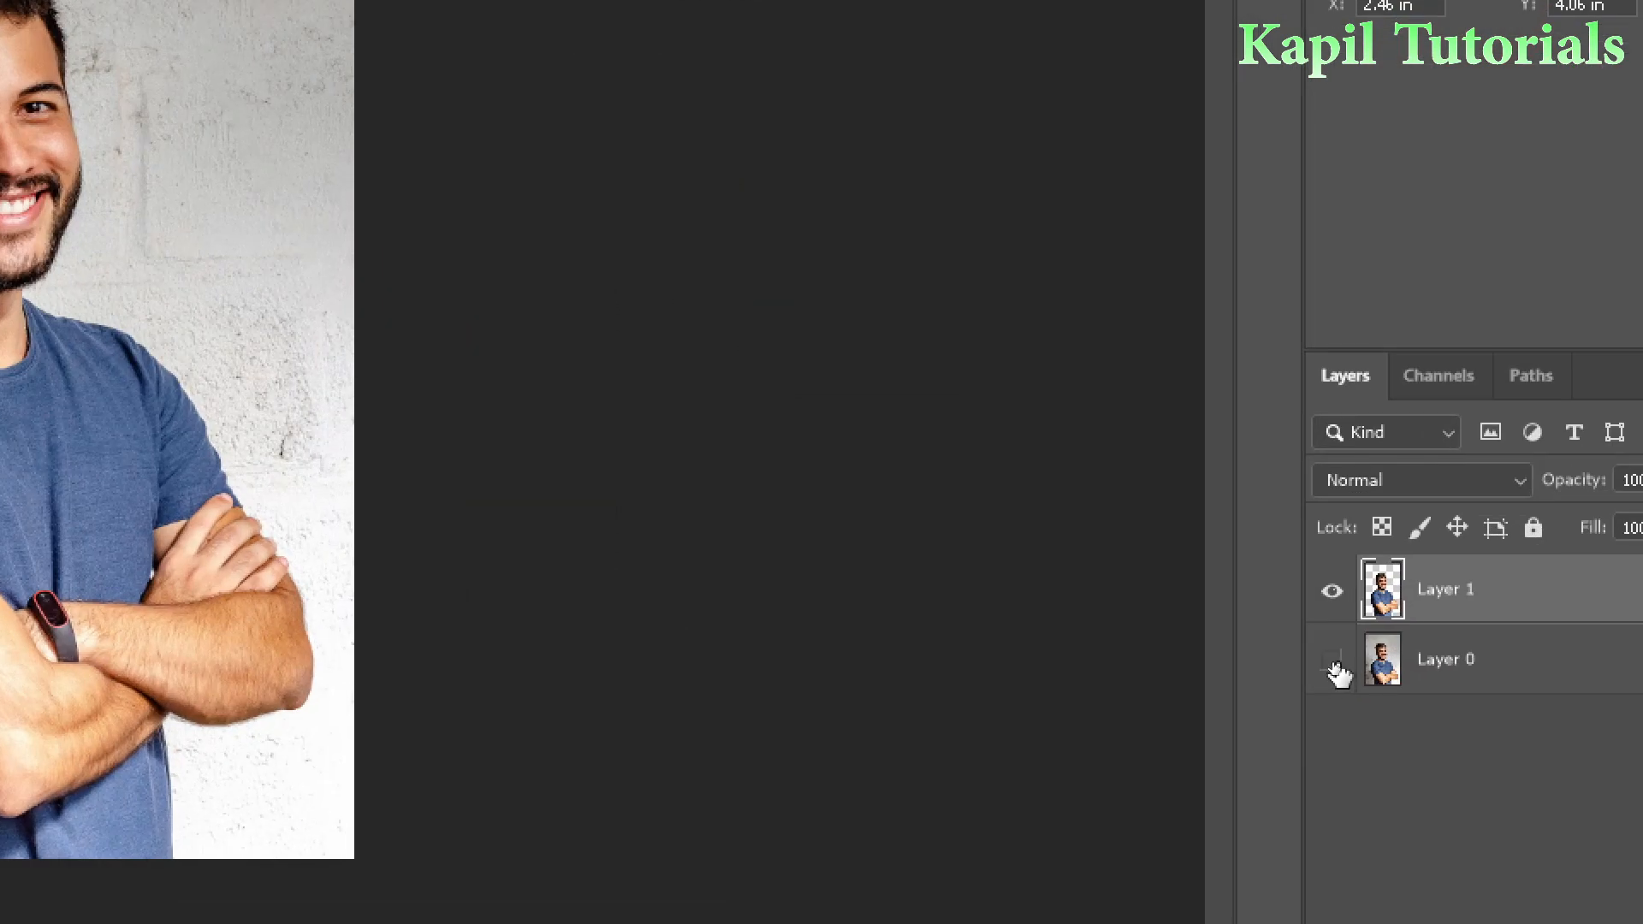
pyautogui.click(1330, 665)
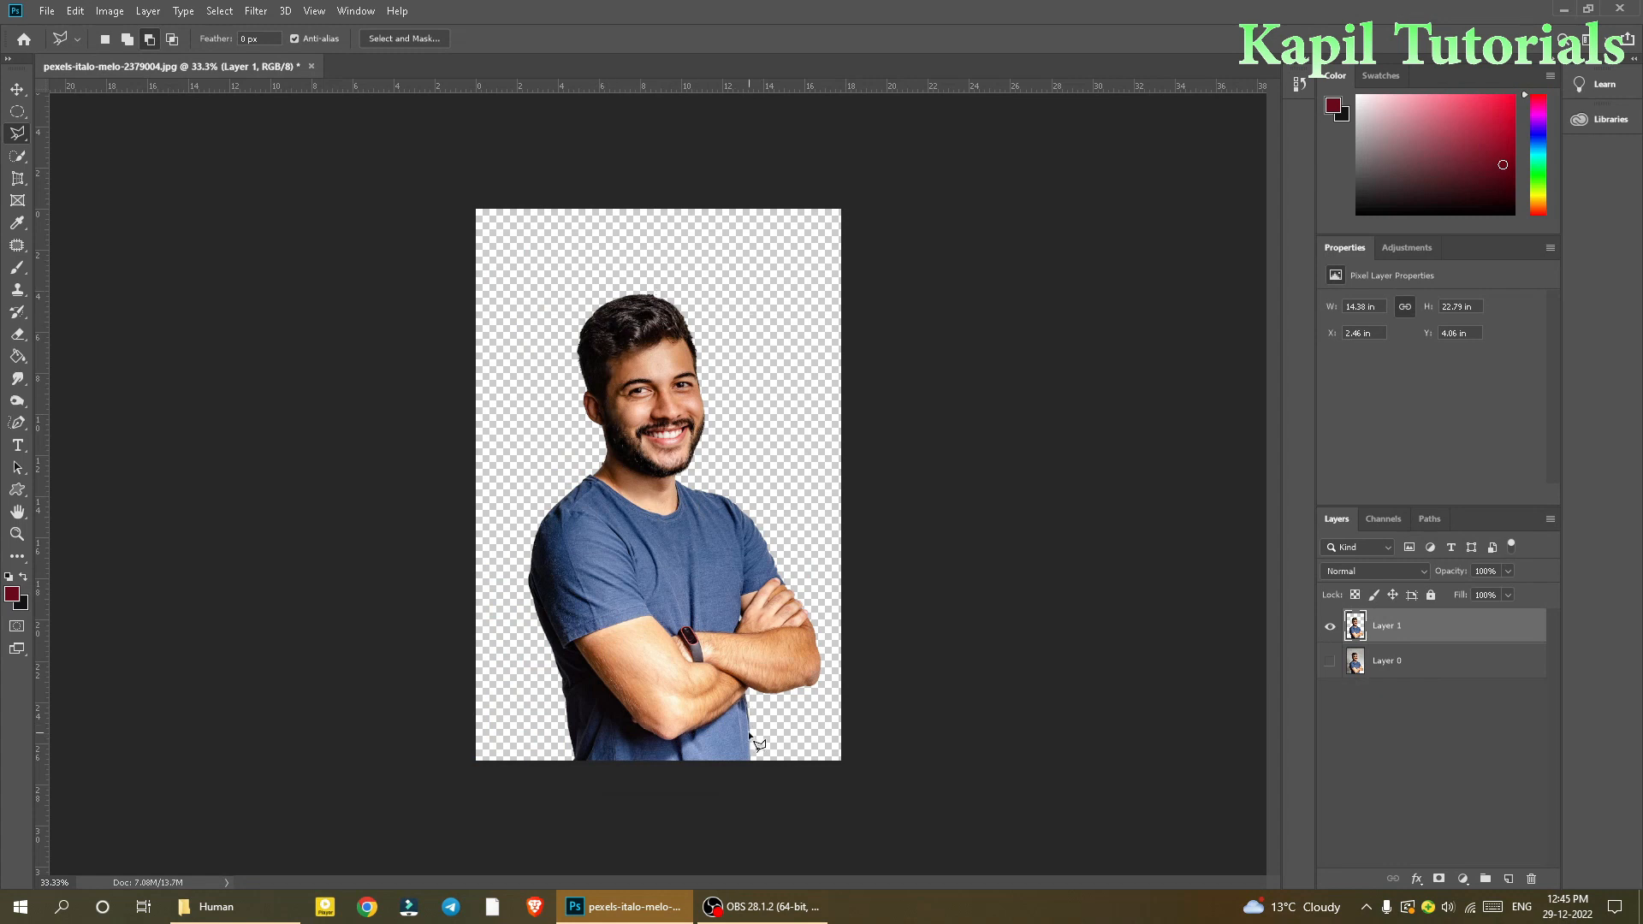
# Step: Create a new empty layer and move it to the bottom of the layer stack
pyautogui.click(1509, 880)
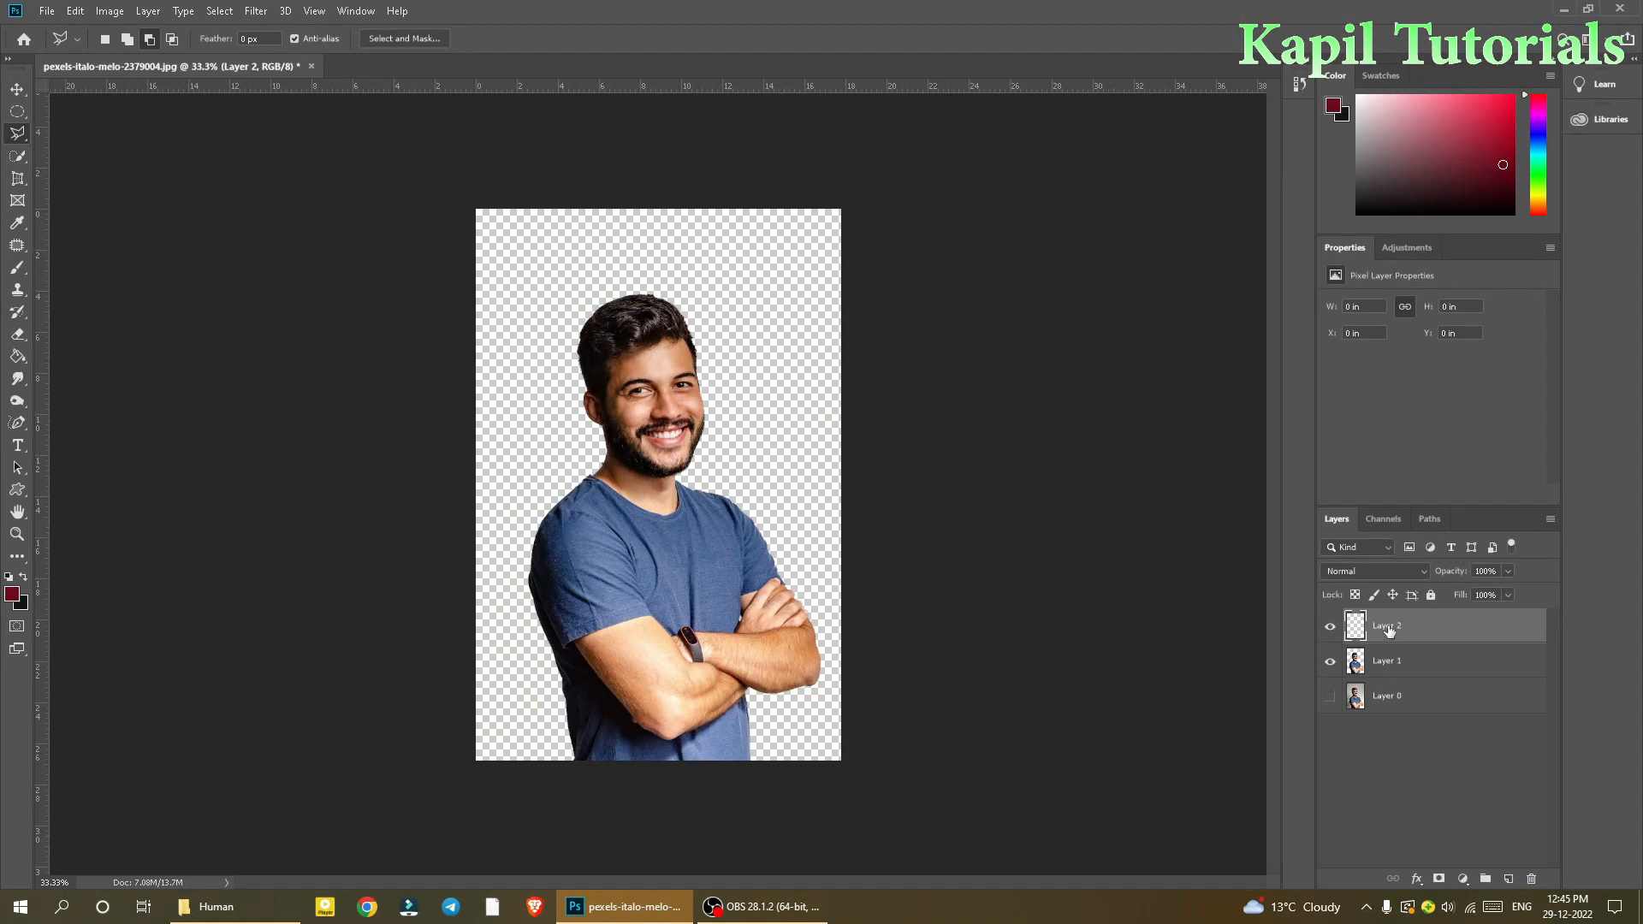
pyautogui.moveTo(1387, 630); pyautogui.dragTo(1387, 693)
pyautogui.moveTo(1387, 696); pyautogui.dragTo(1388, 717)
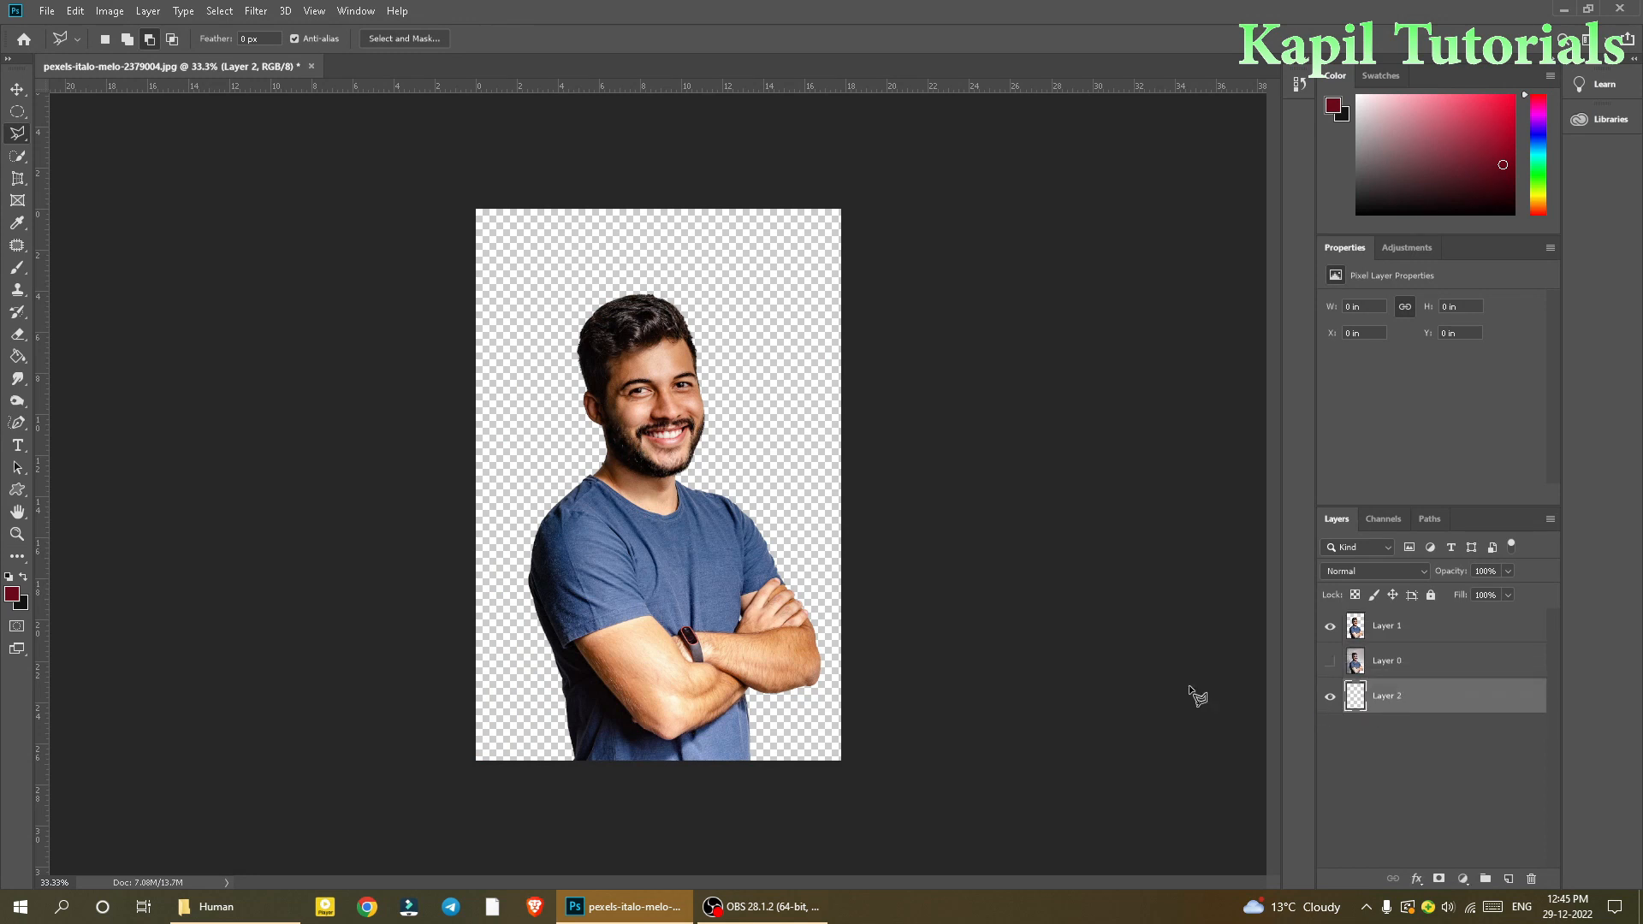
# Step: Fill the new bottom layer with the dark red foreground colour using the Paint Bucket Tool
pyautogui.click(16, 358)
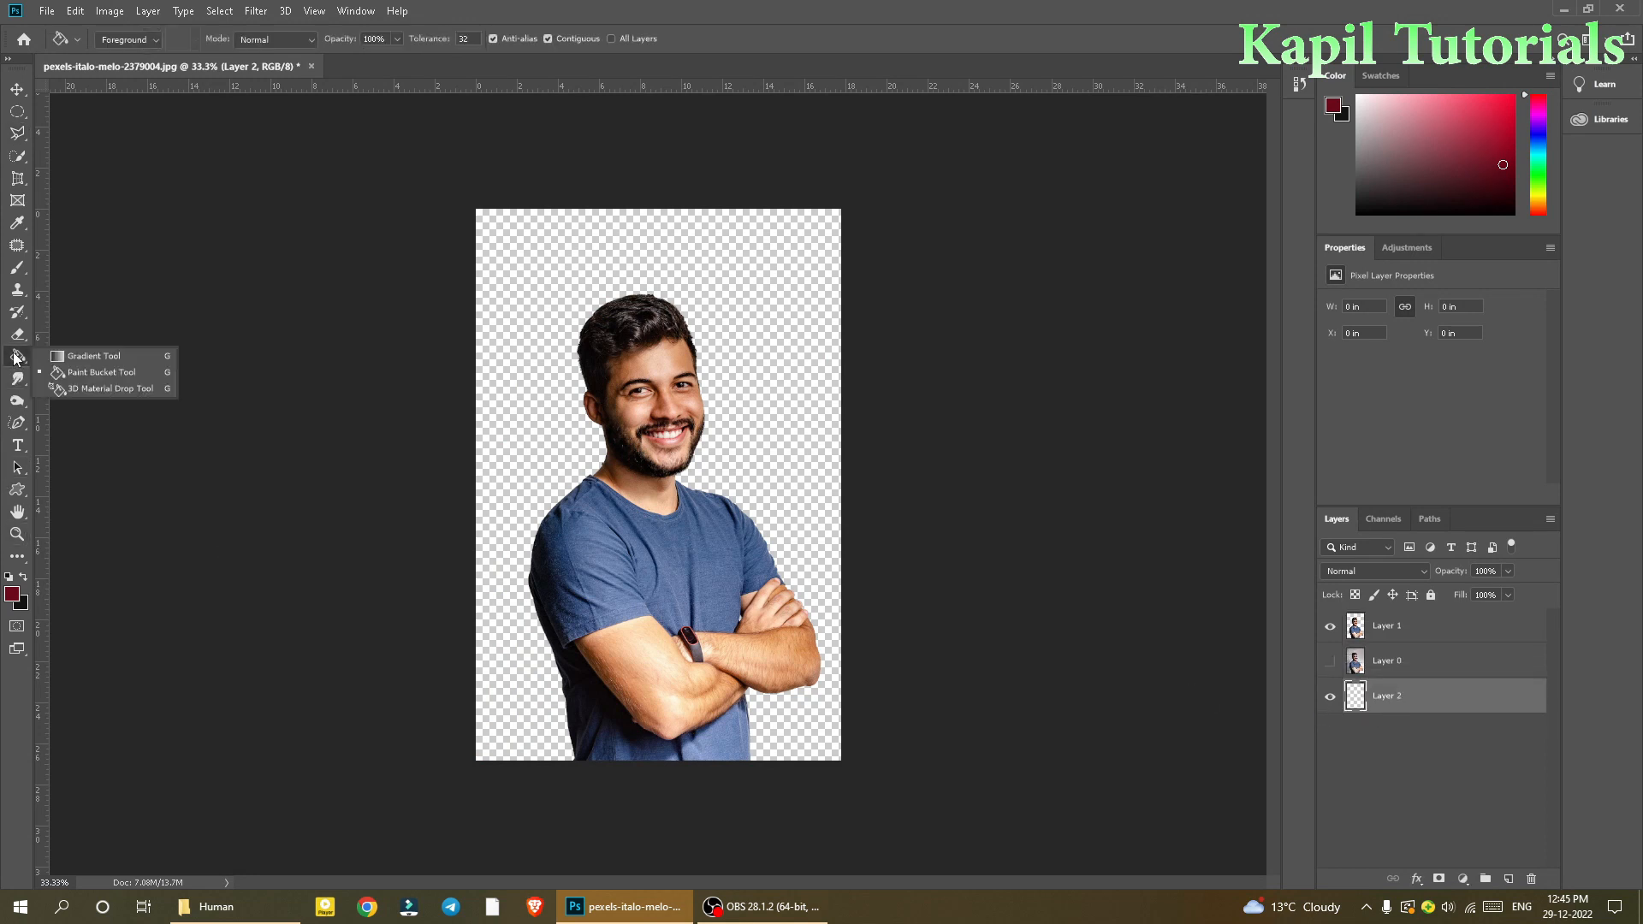
pyautogui.click(90, 372)
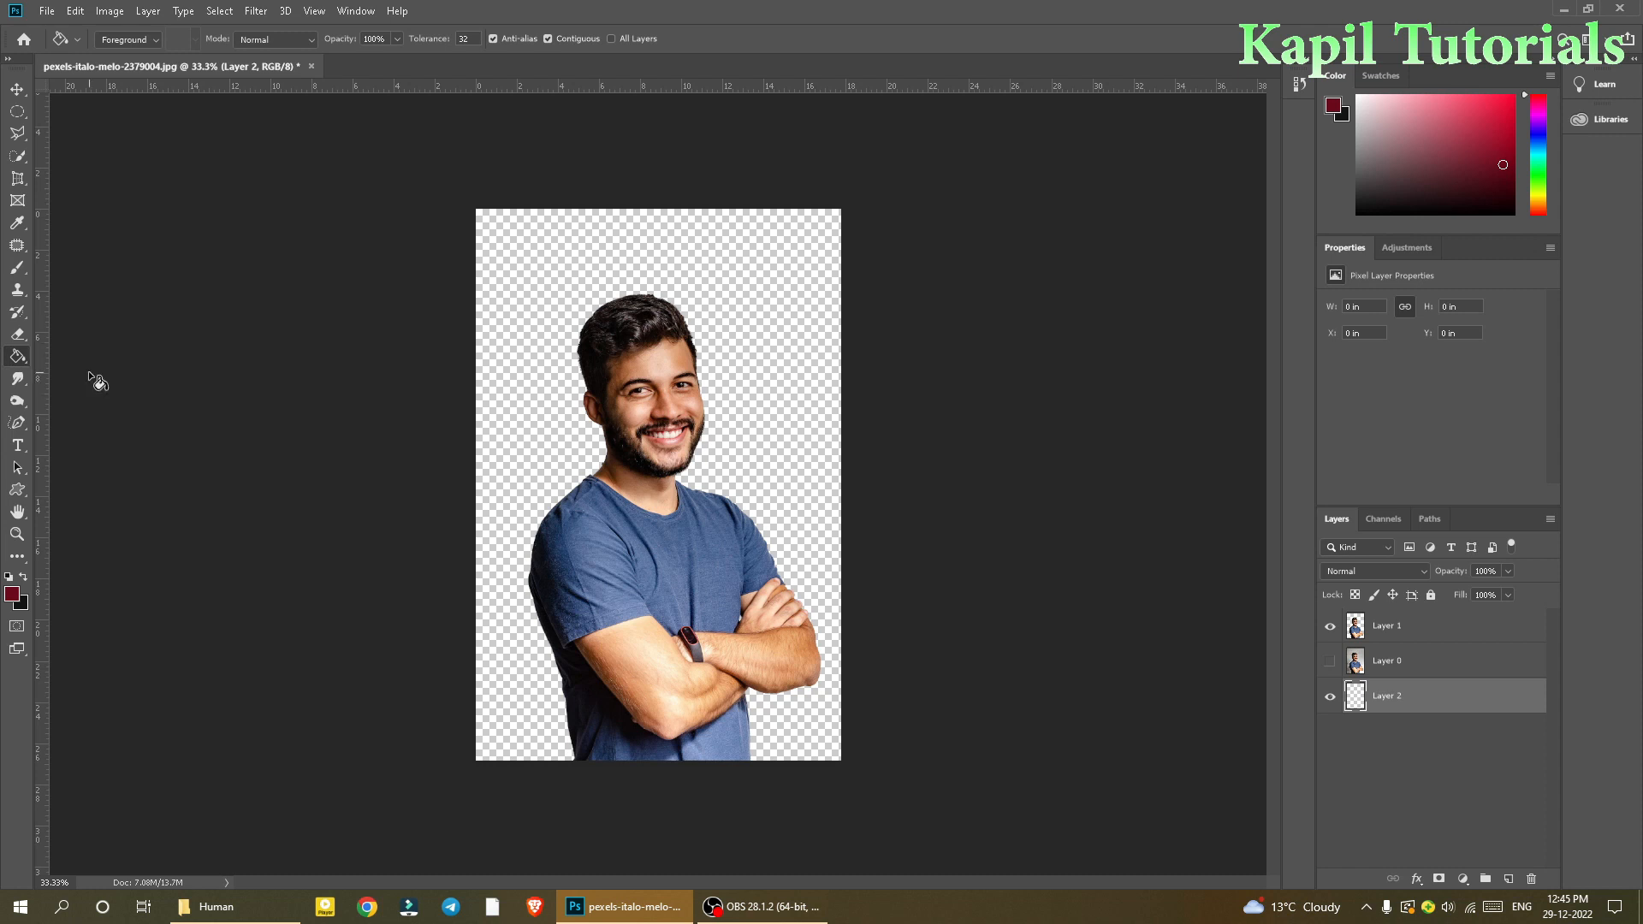
pyautogui.click(502, 647)
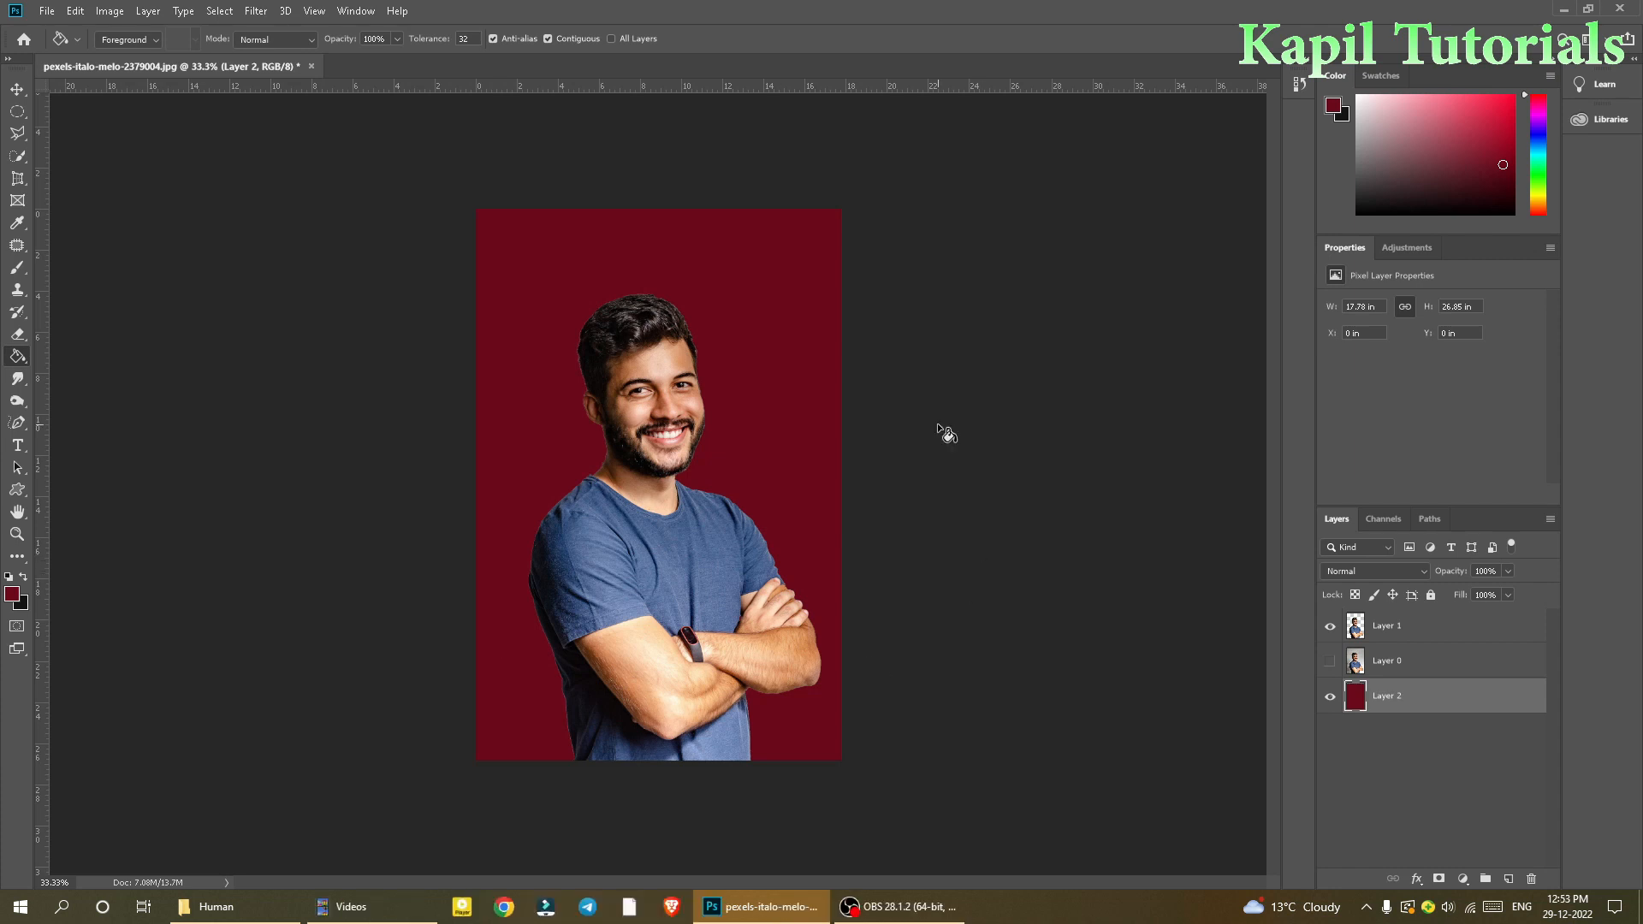
# Step: Hide the red-filled background layer
pyautogui.click(1330, 699)
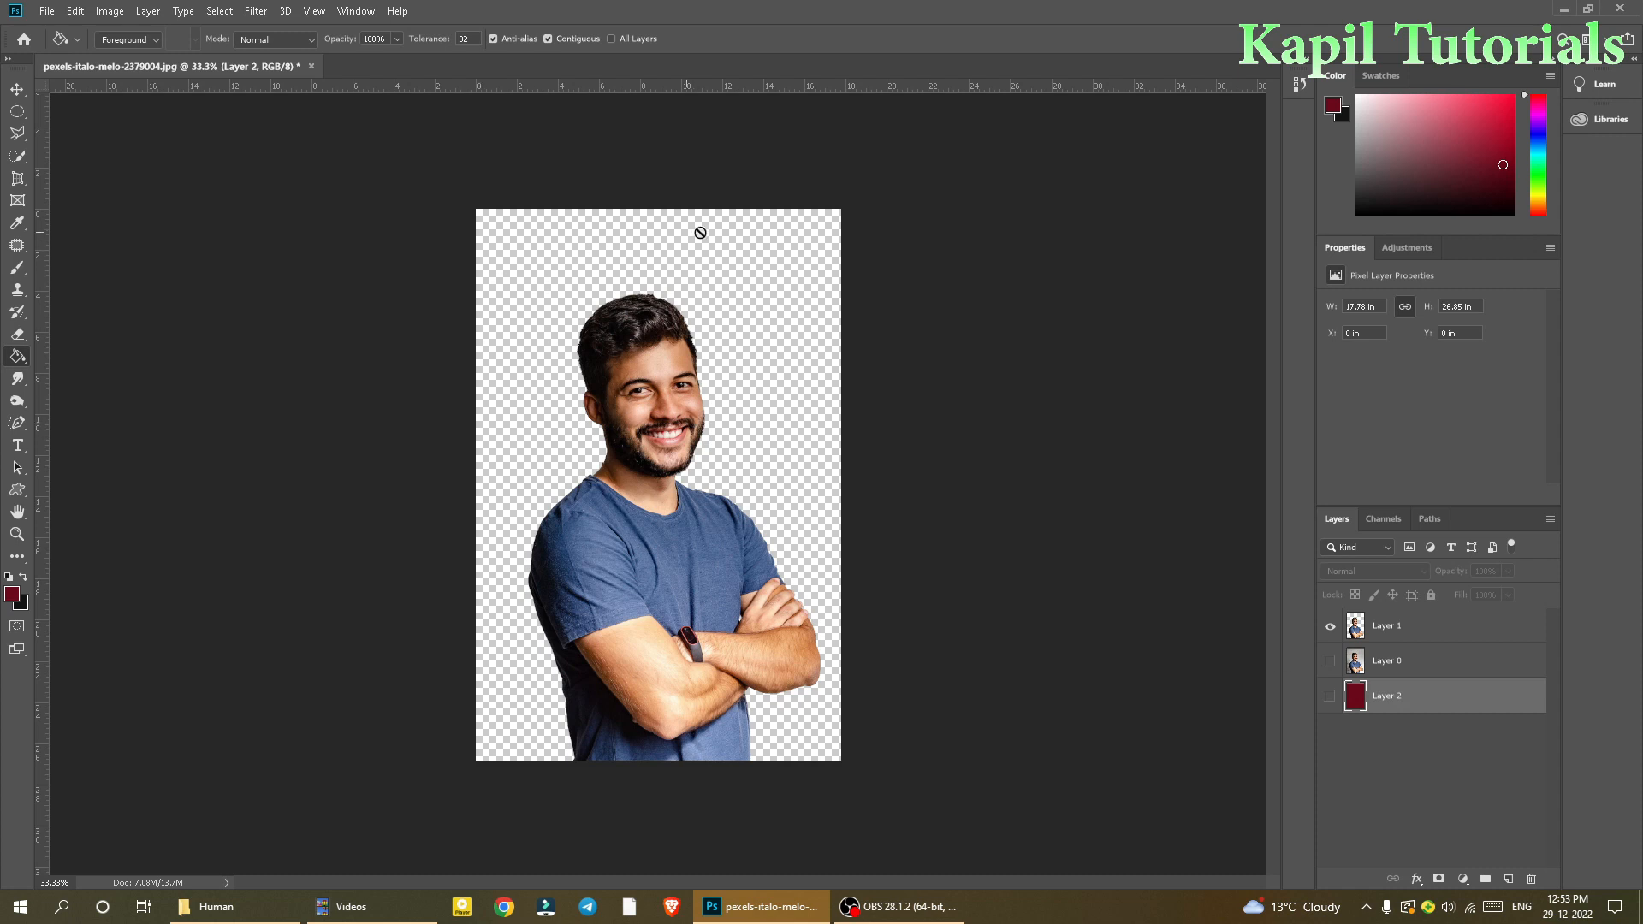
pyautogui.hotkey('ctrl', '+')
pyautogui.hotkey('ctrl', '-')
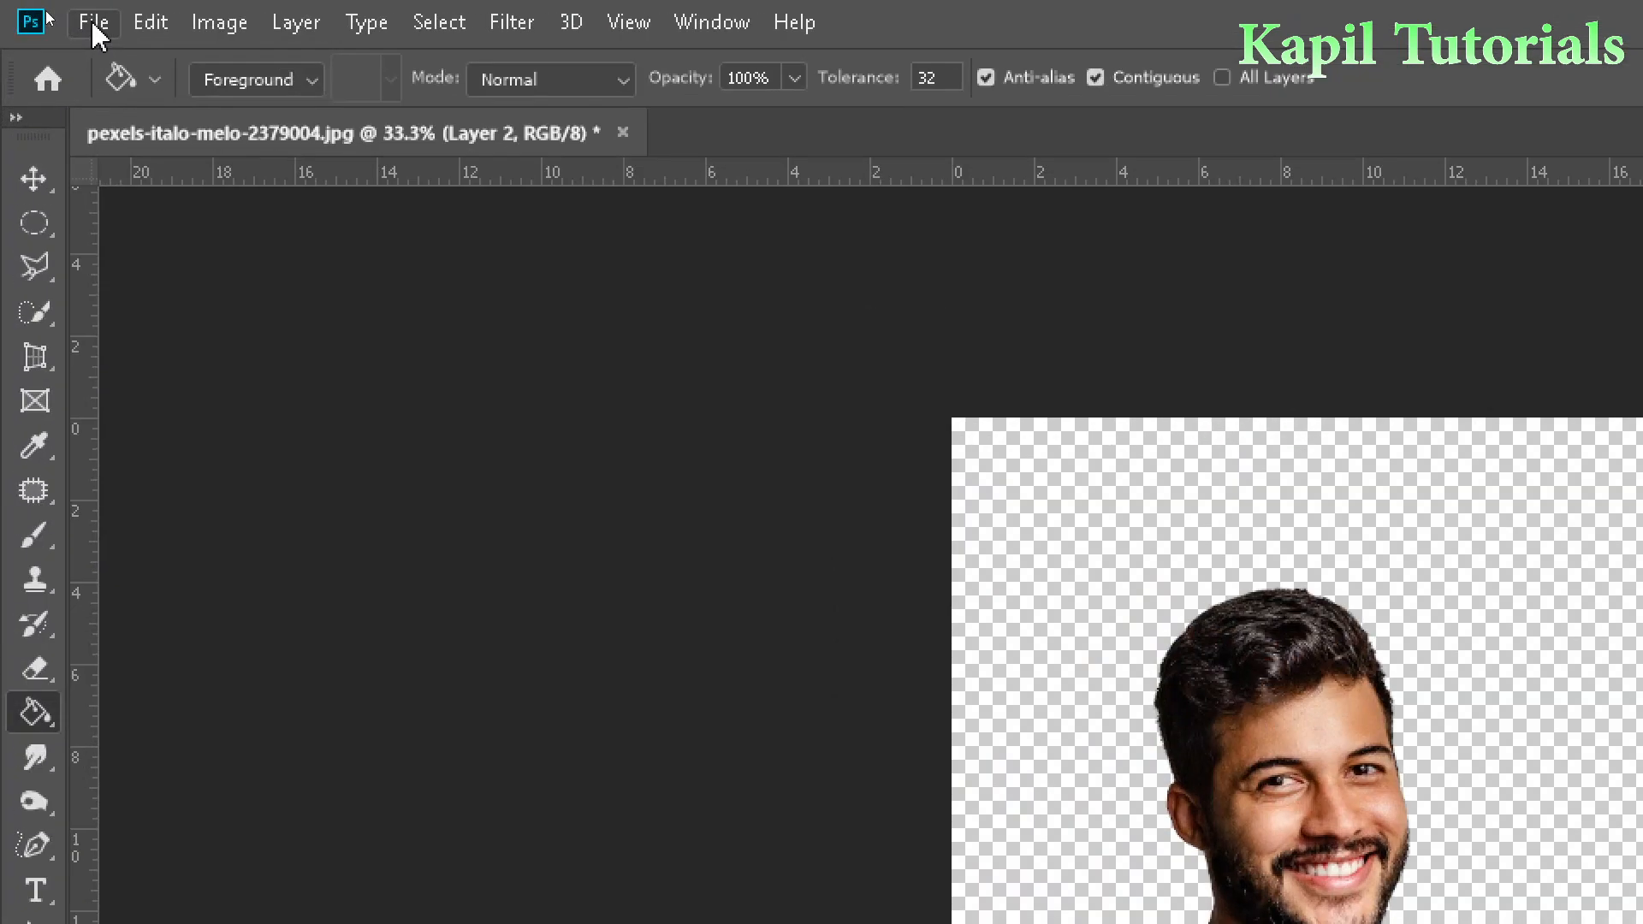
# Step: Open Save As and set the file type to PNG
pyautogui.click(47, 11)
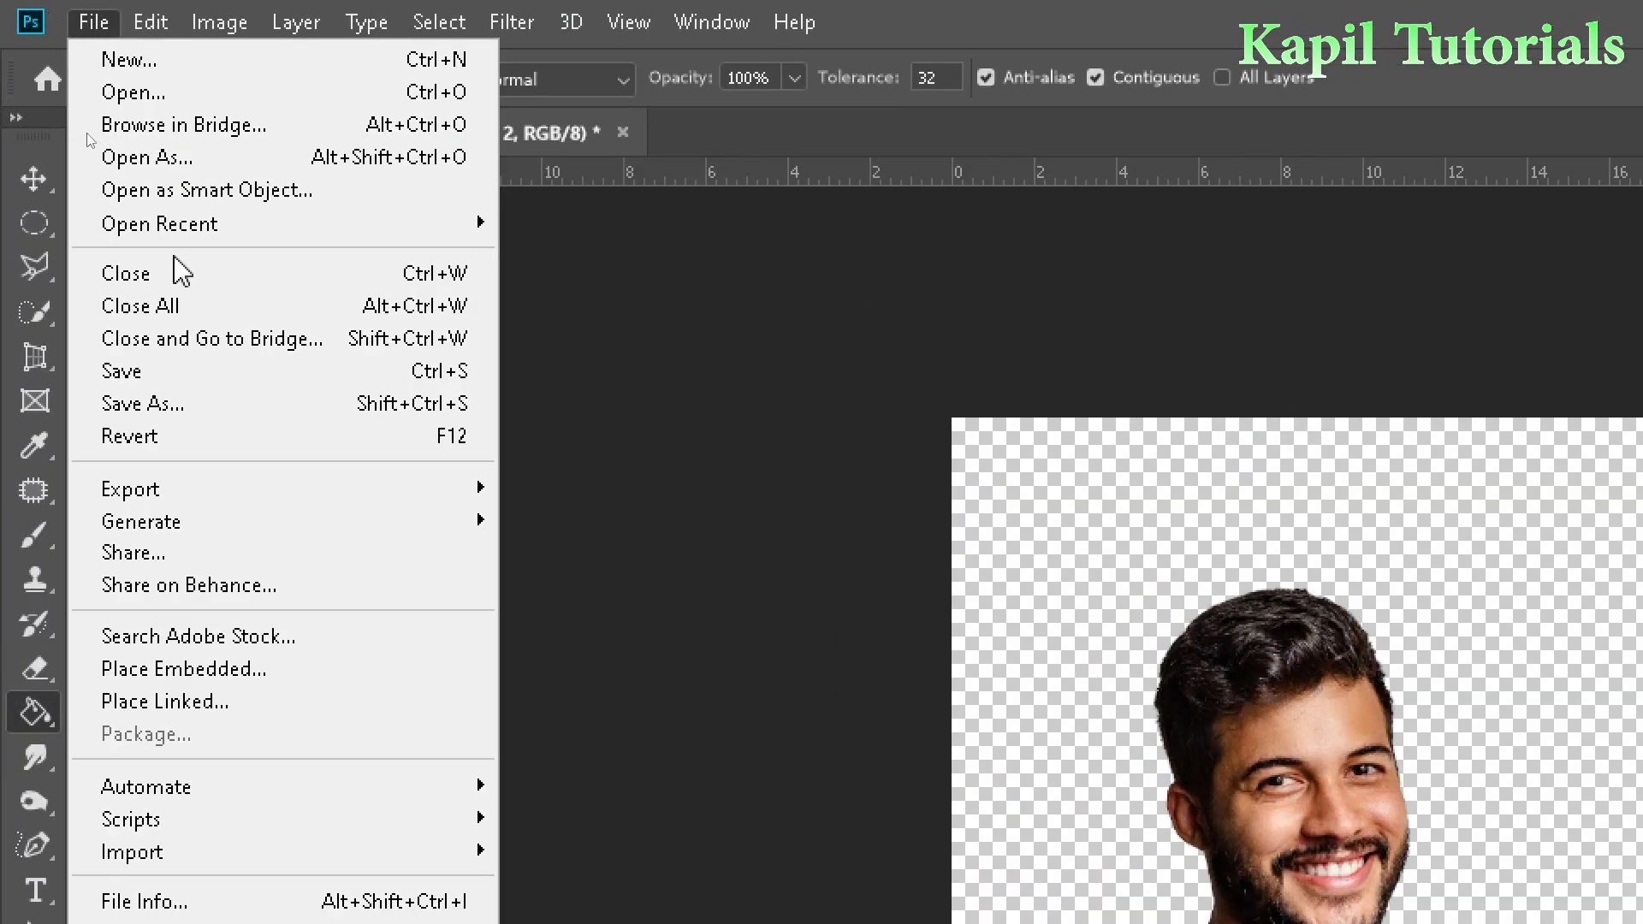
pyautogui.click(171, 411)
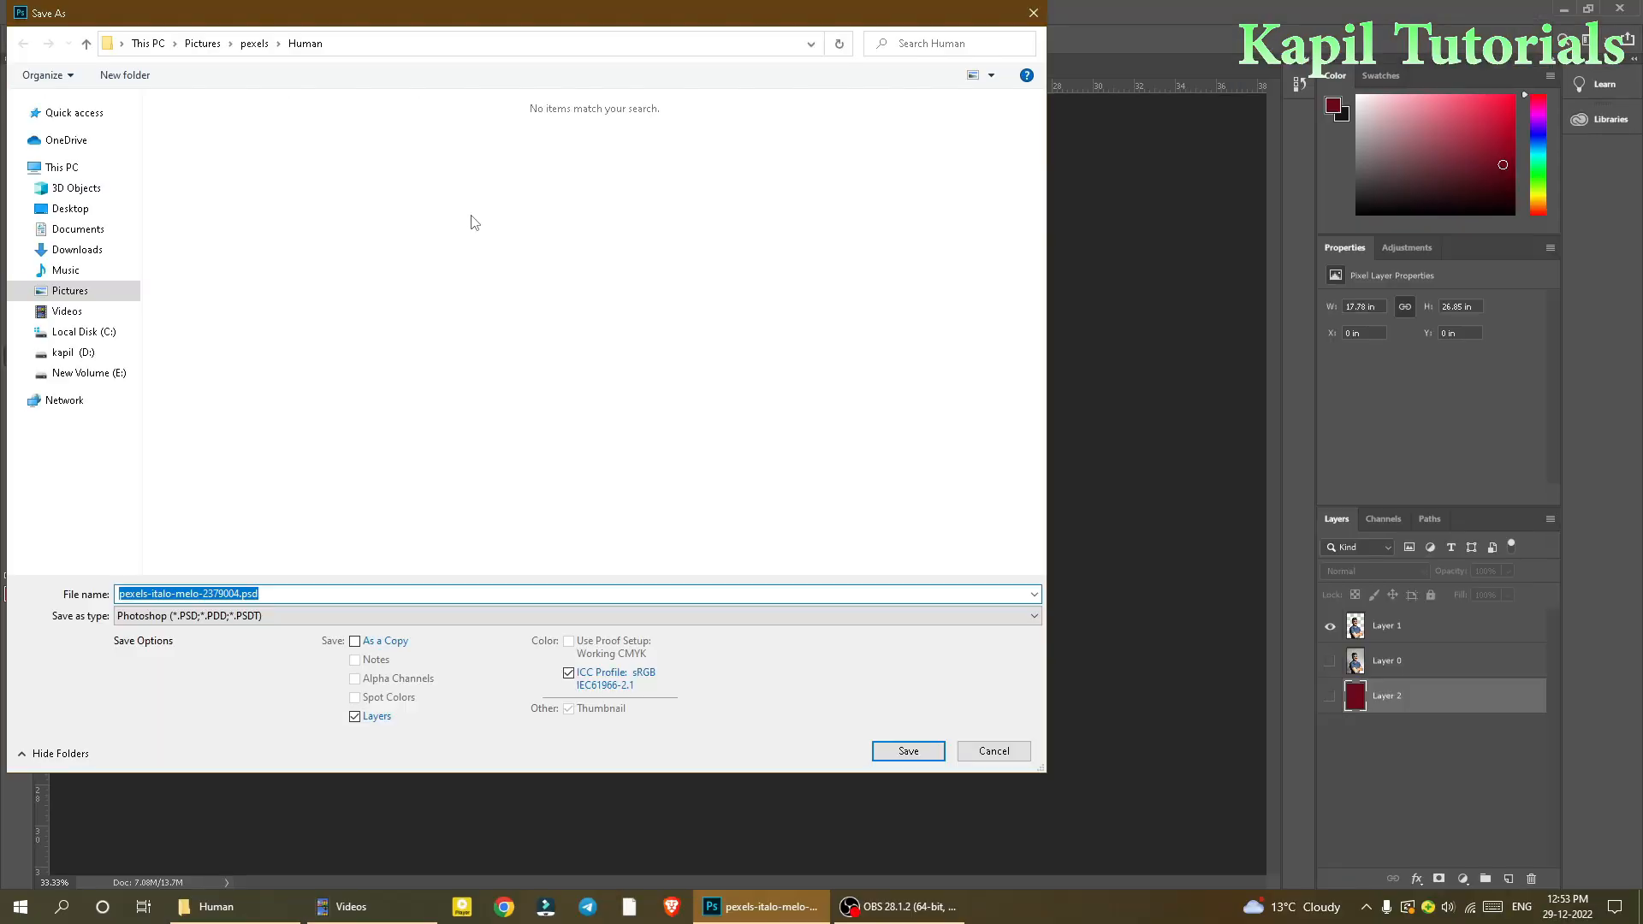
pyautogui.click(326, 617)
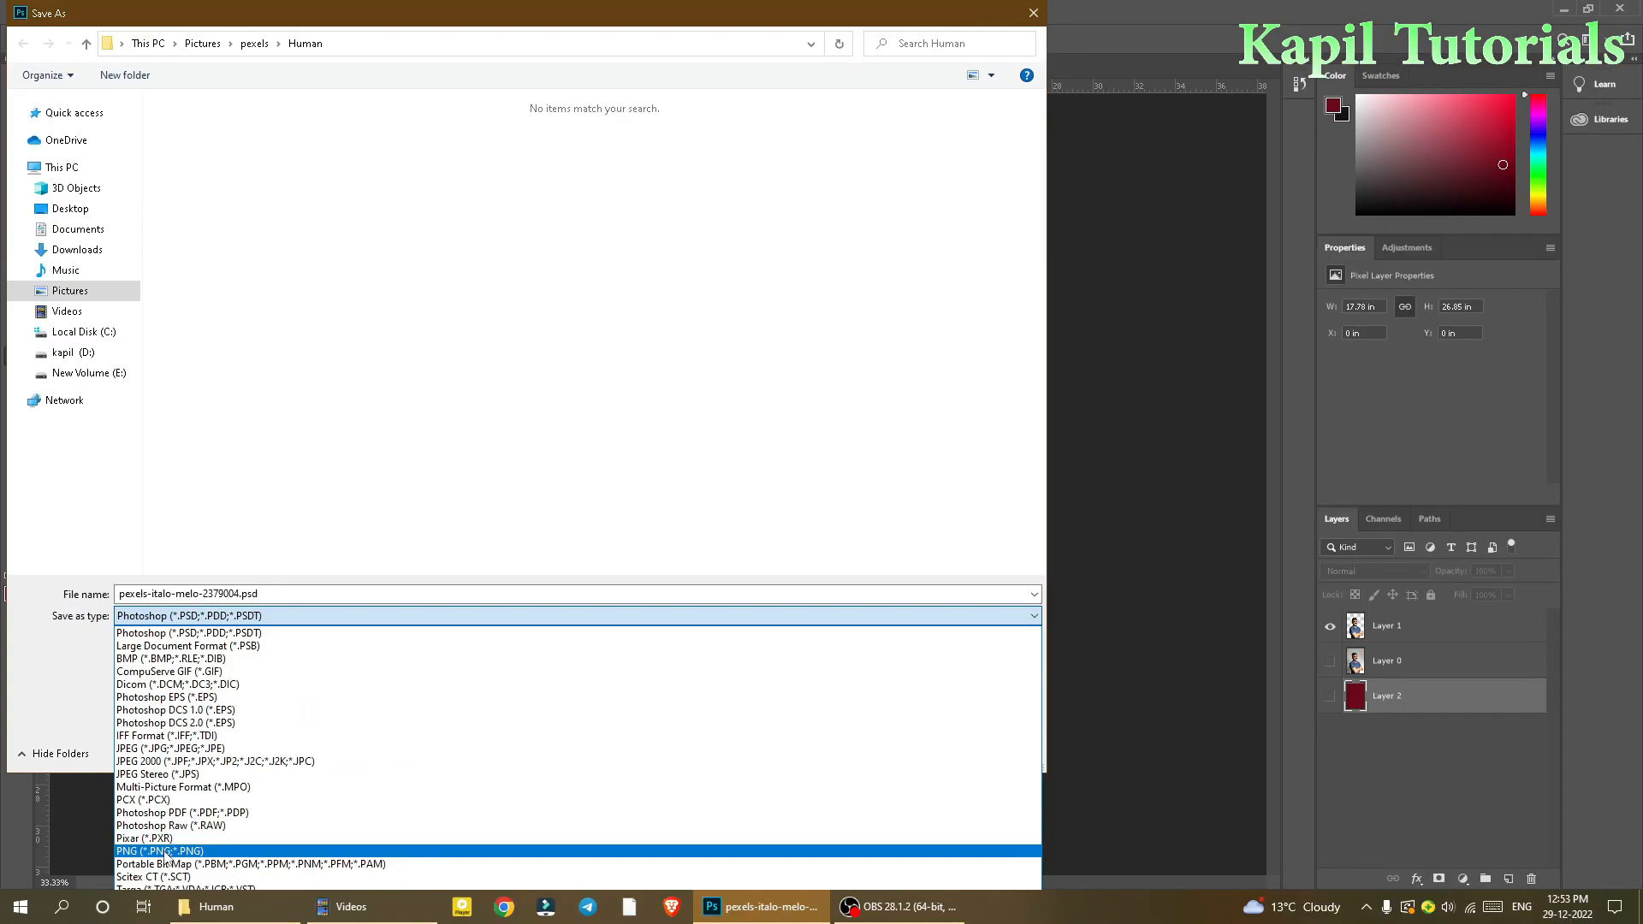
pyautogui.click(166, 852)
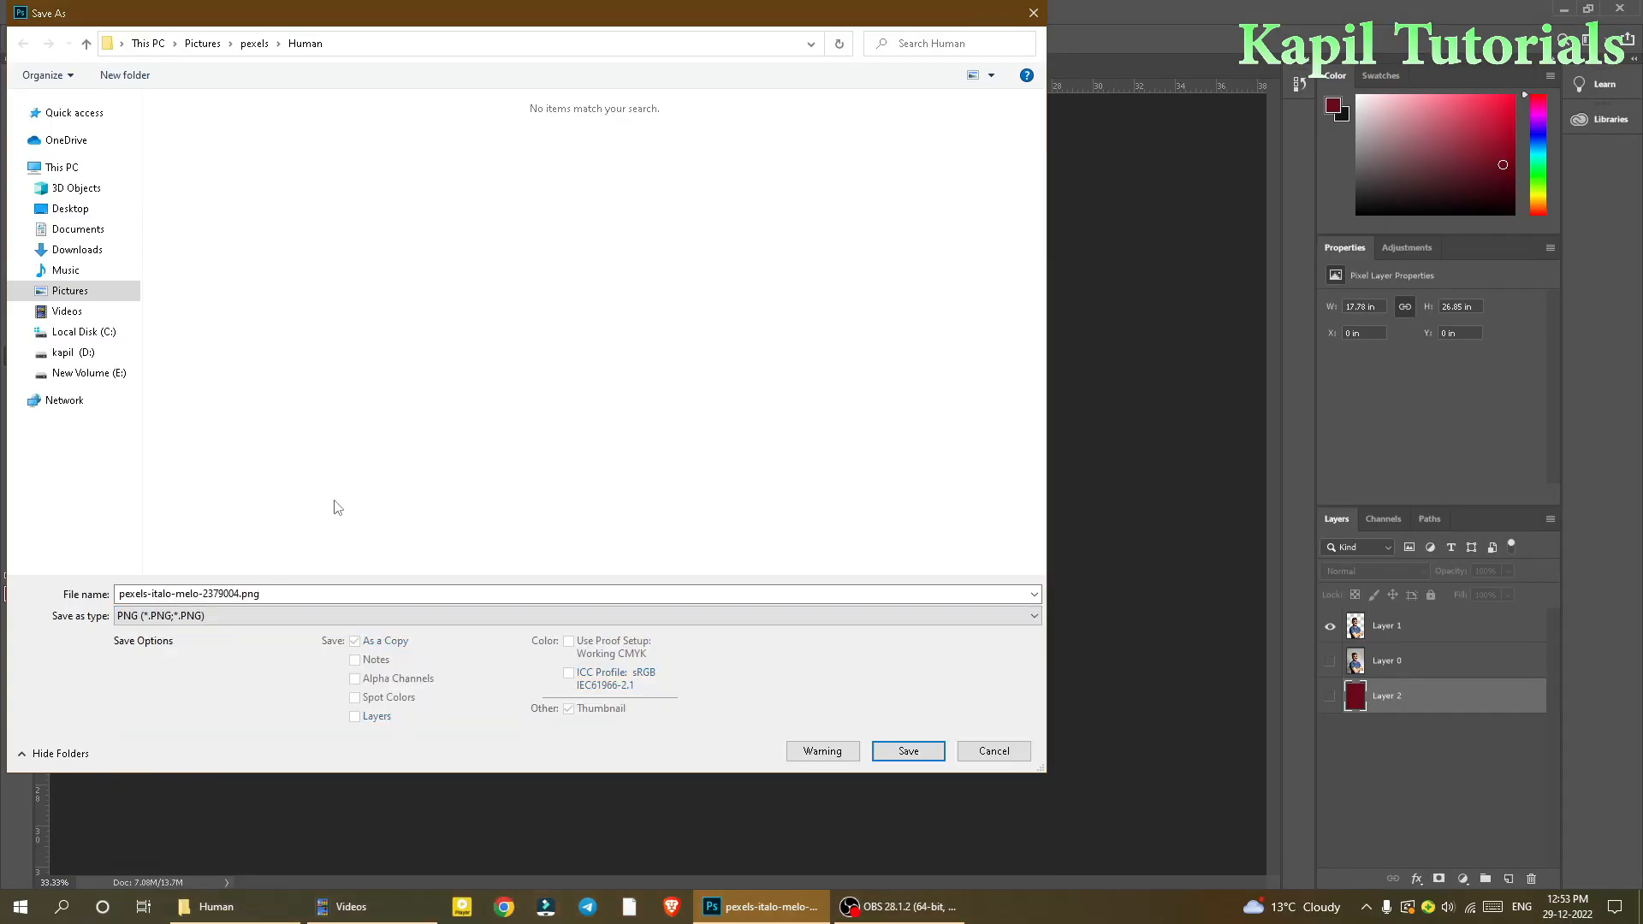
# Step: Create a new folder named png inside the pexels folder
pyautogui.click(254, 45)
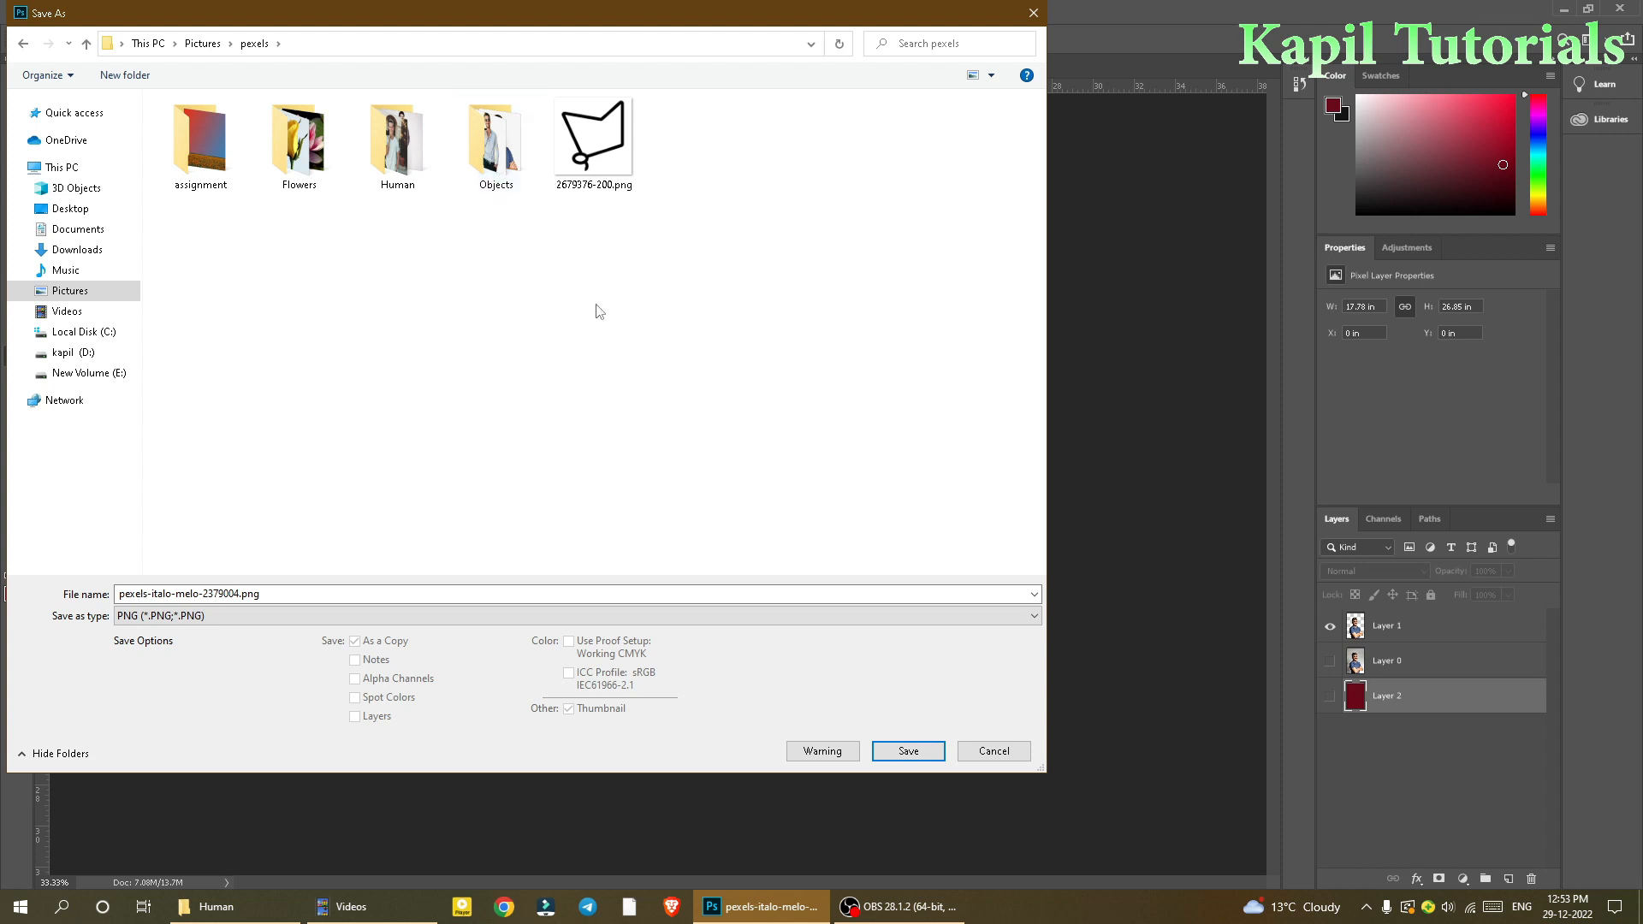
pyautogui.rightClick(715, 237)
pyautogui.moveTo(774, 402)
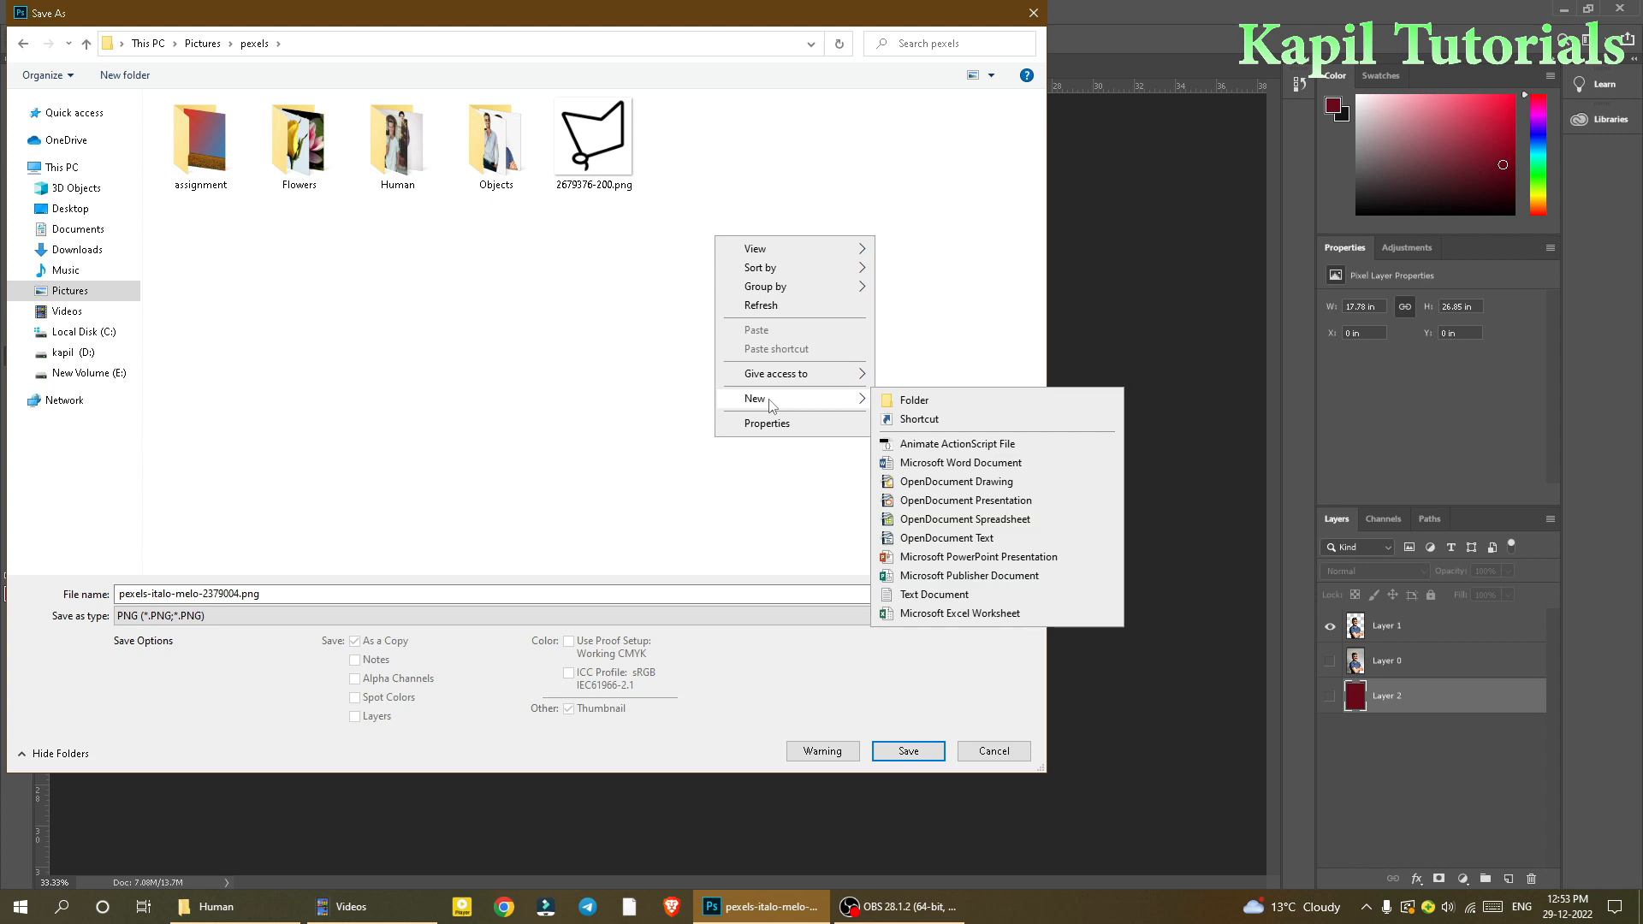
pyautogui.click(908, 398)
pyautogui.write('png')
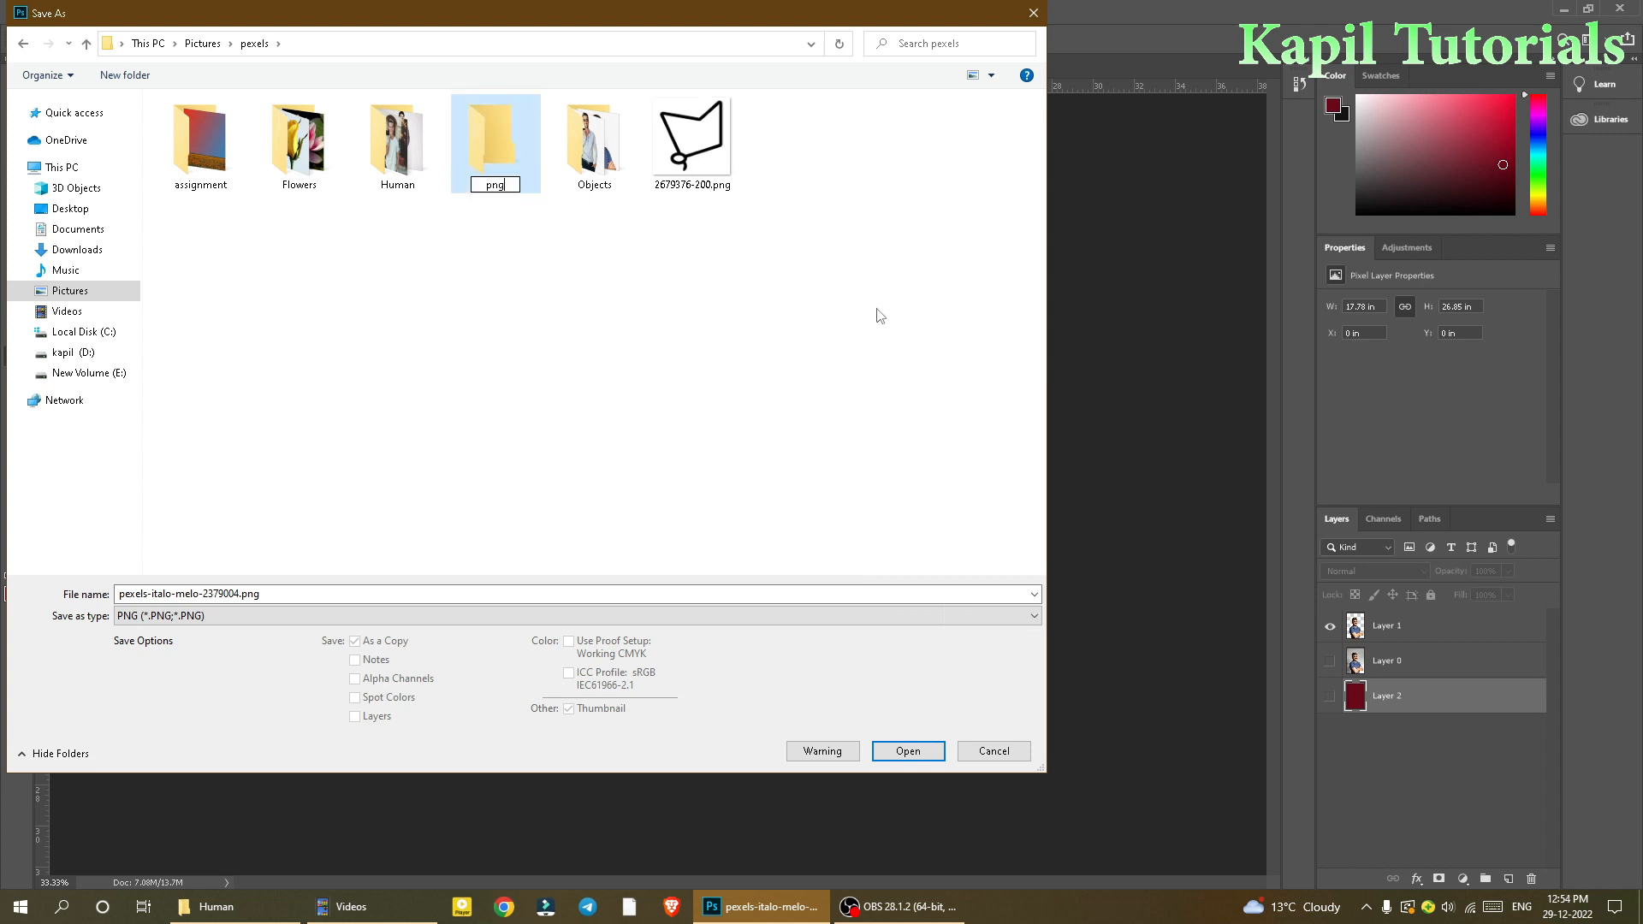
pyautogui.press('Return')
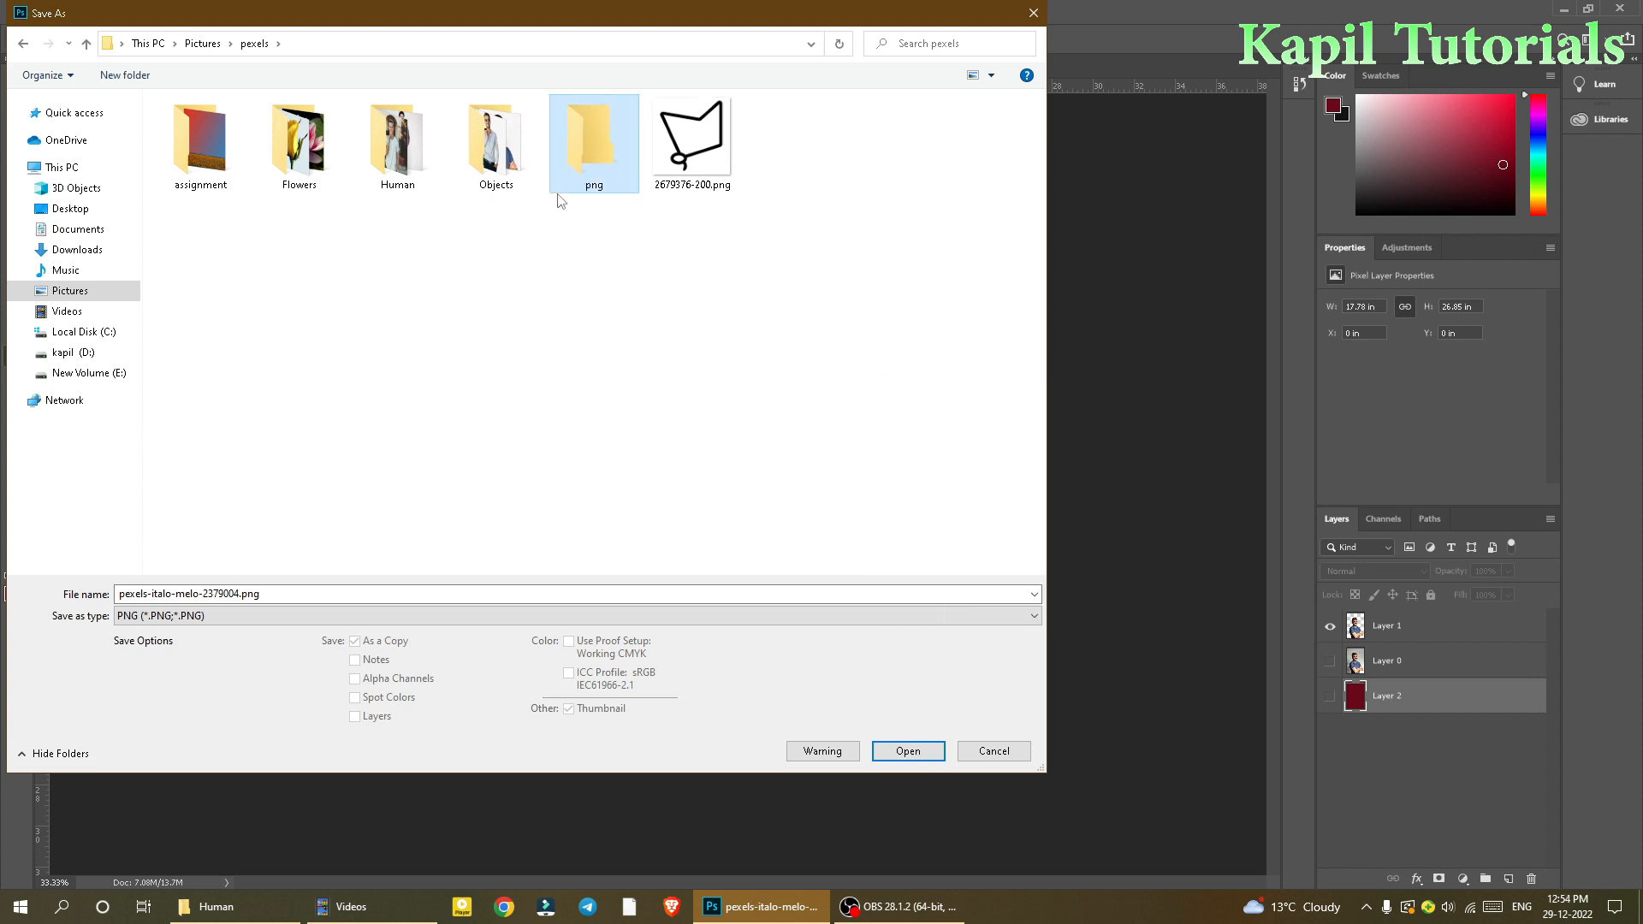
# Step: Save the image into the png folder as male.png, accepting the default PNG options
pyautogui.doubleClick(600, 158)
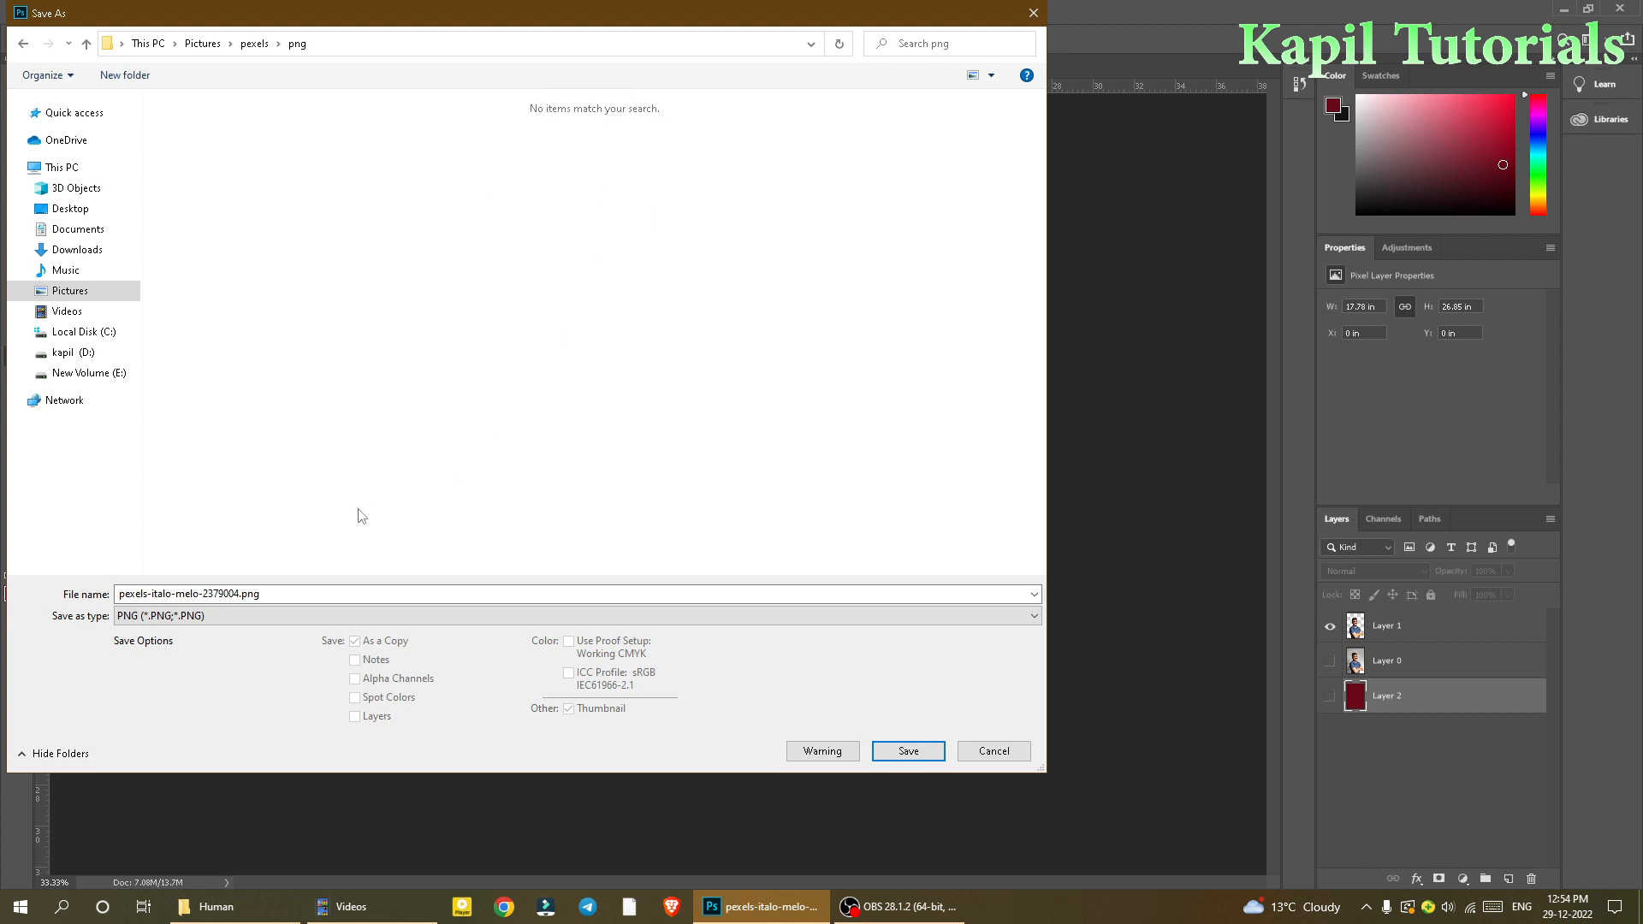
pyautogui.doubleClick(235, 599)
pyautogui.click(235, 599)
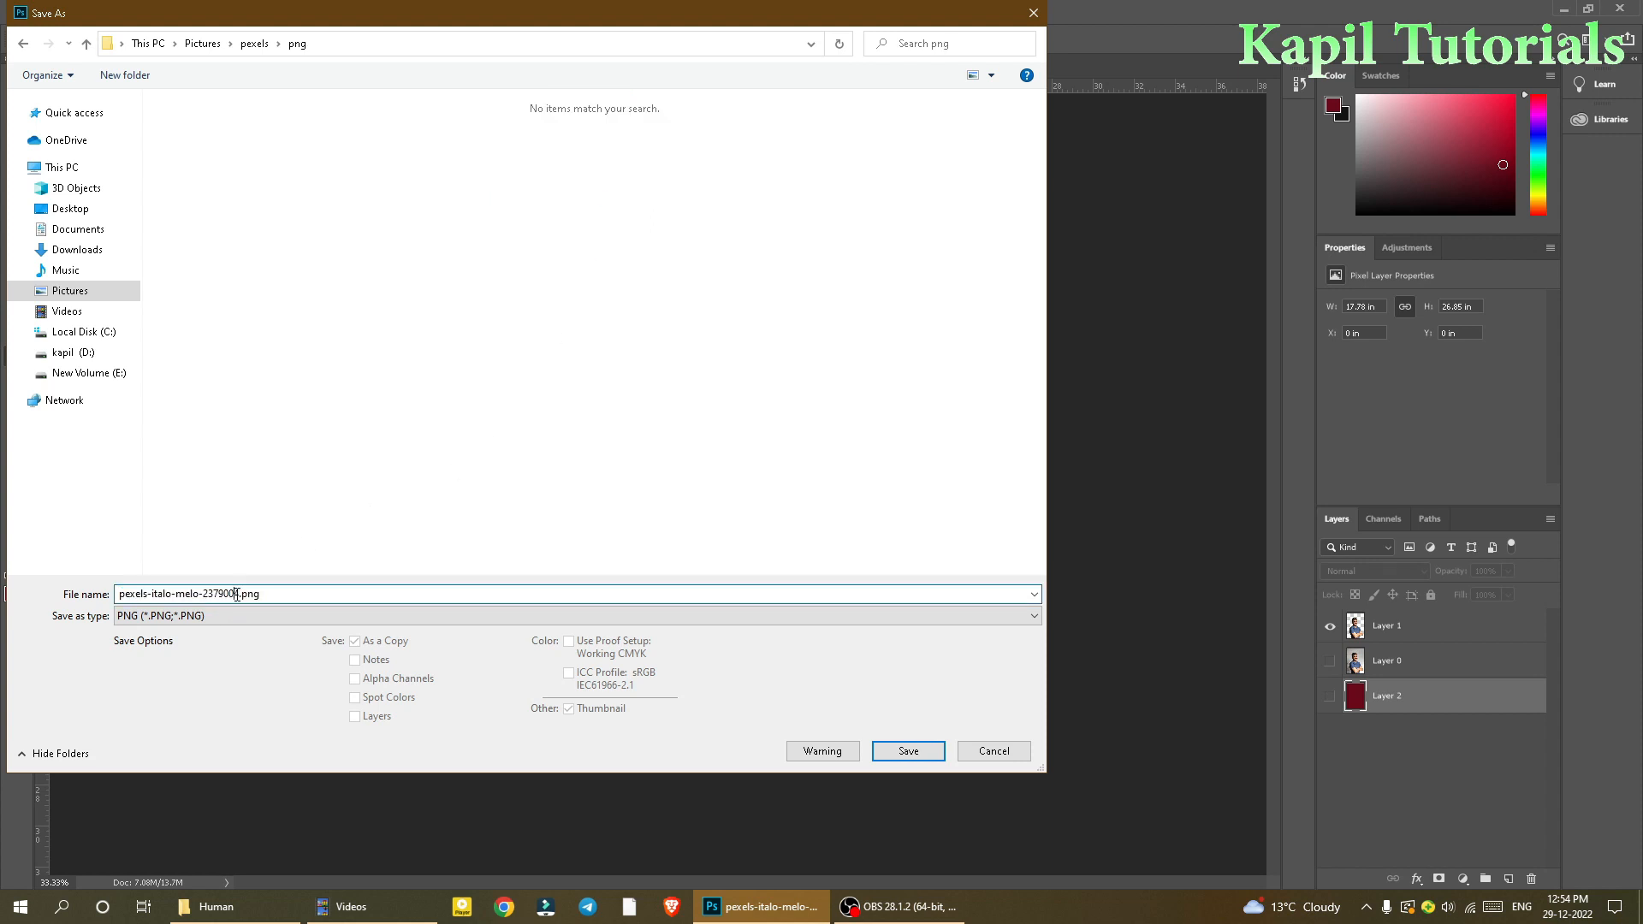
pyautogui.moveTo(240, 597); pyautogui.dragTo(103, 601)
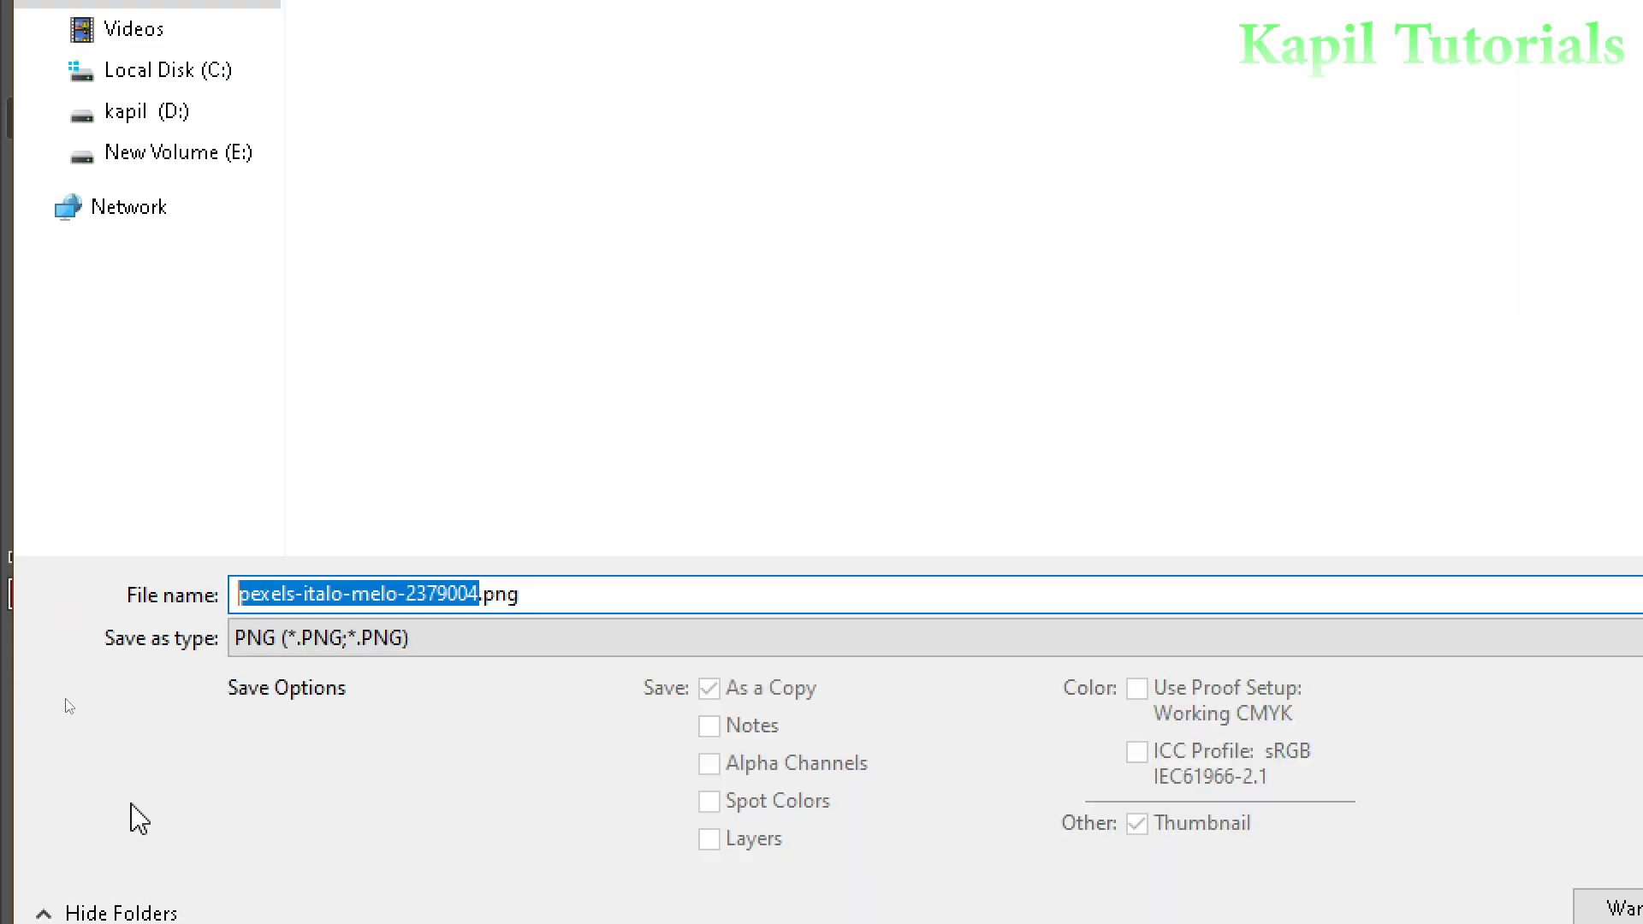
pyautogui.write('male')
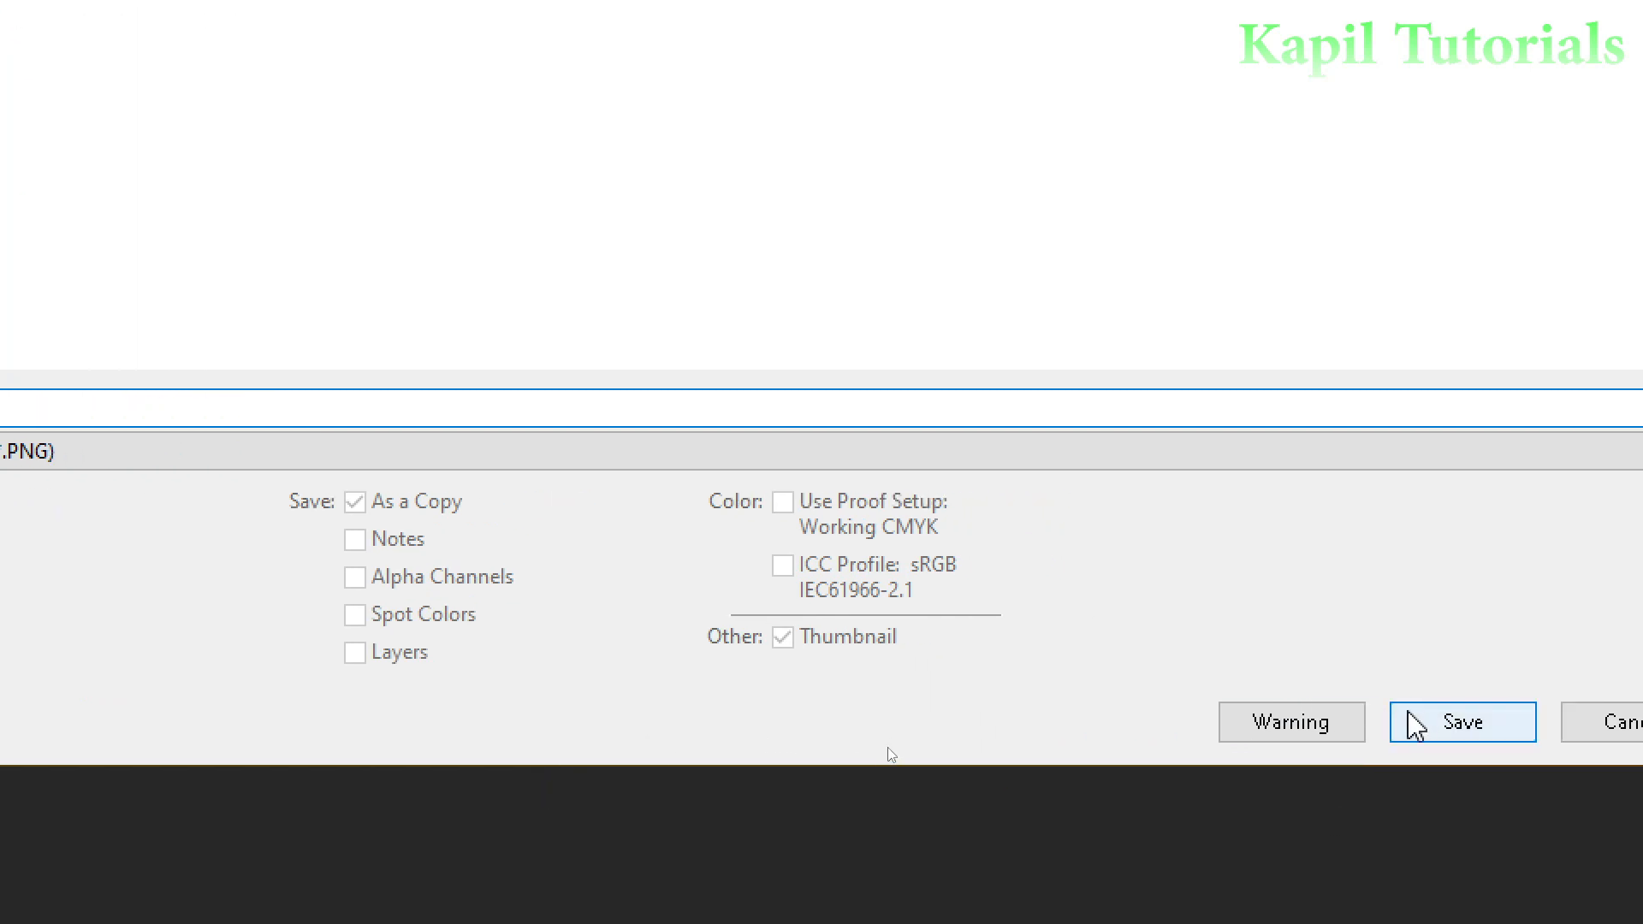
pyautogui.click(1440, 717)
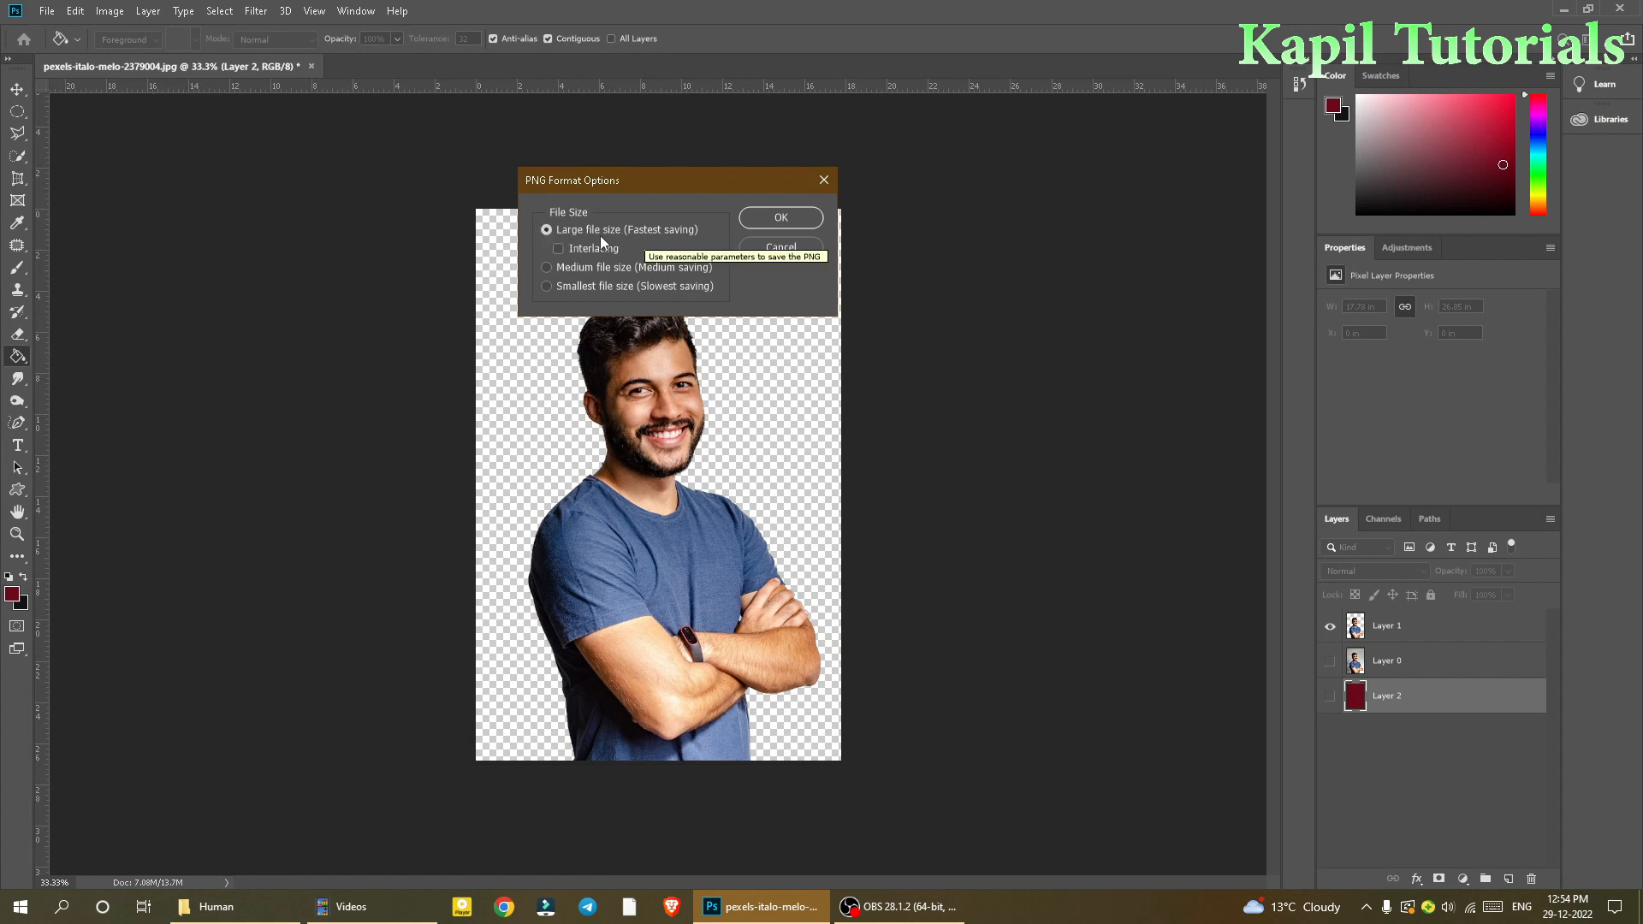
pyautogui.click(770, 217)
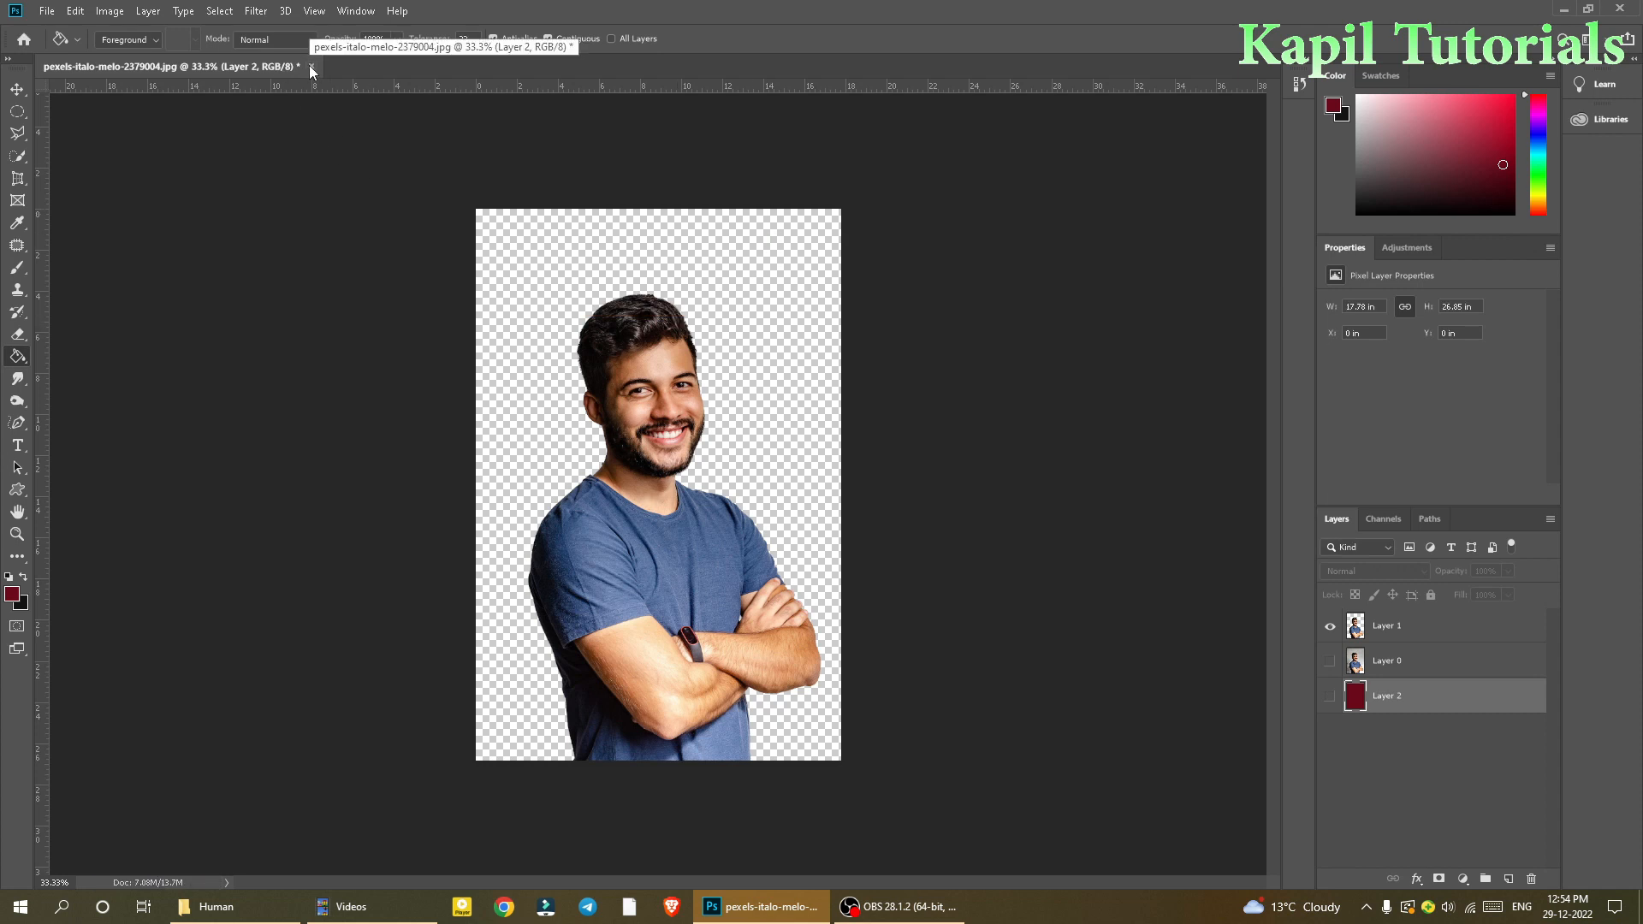
# Step: Close the portrait document without saving changes to the original JPG
pyautogui.click(311, 66)
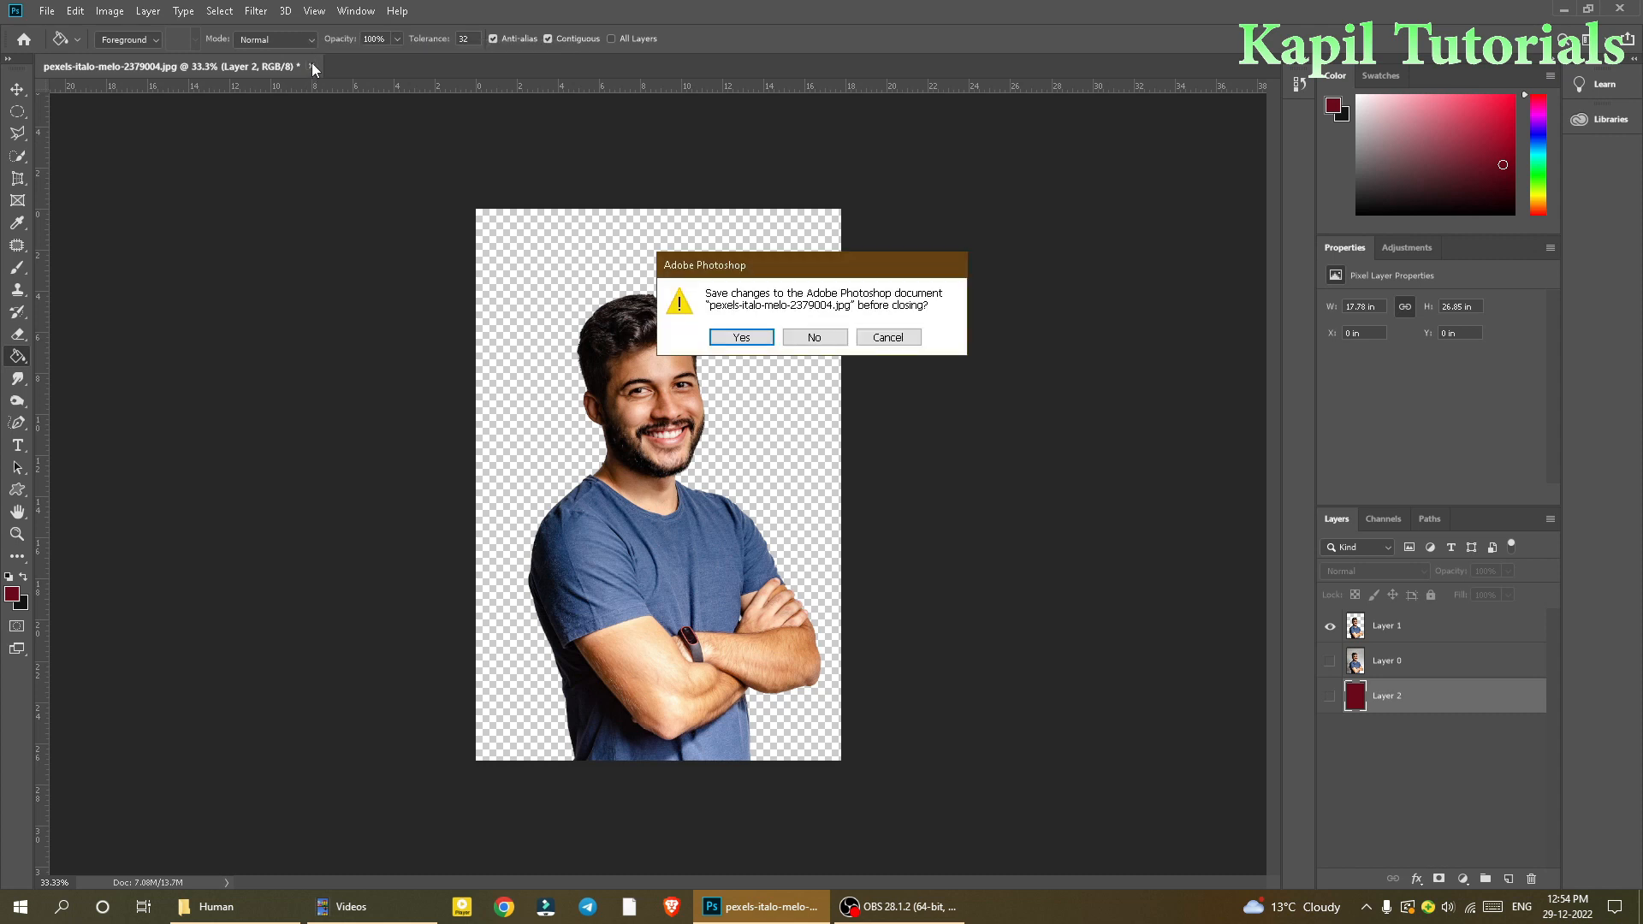
pyautogui.click(804, 342)
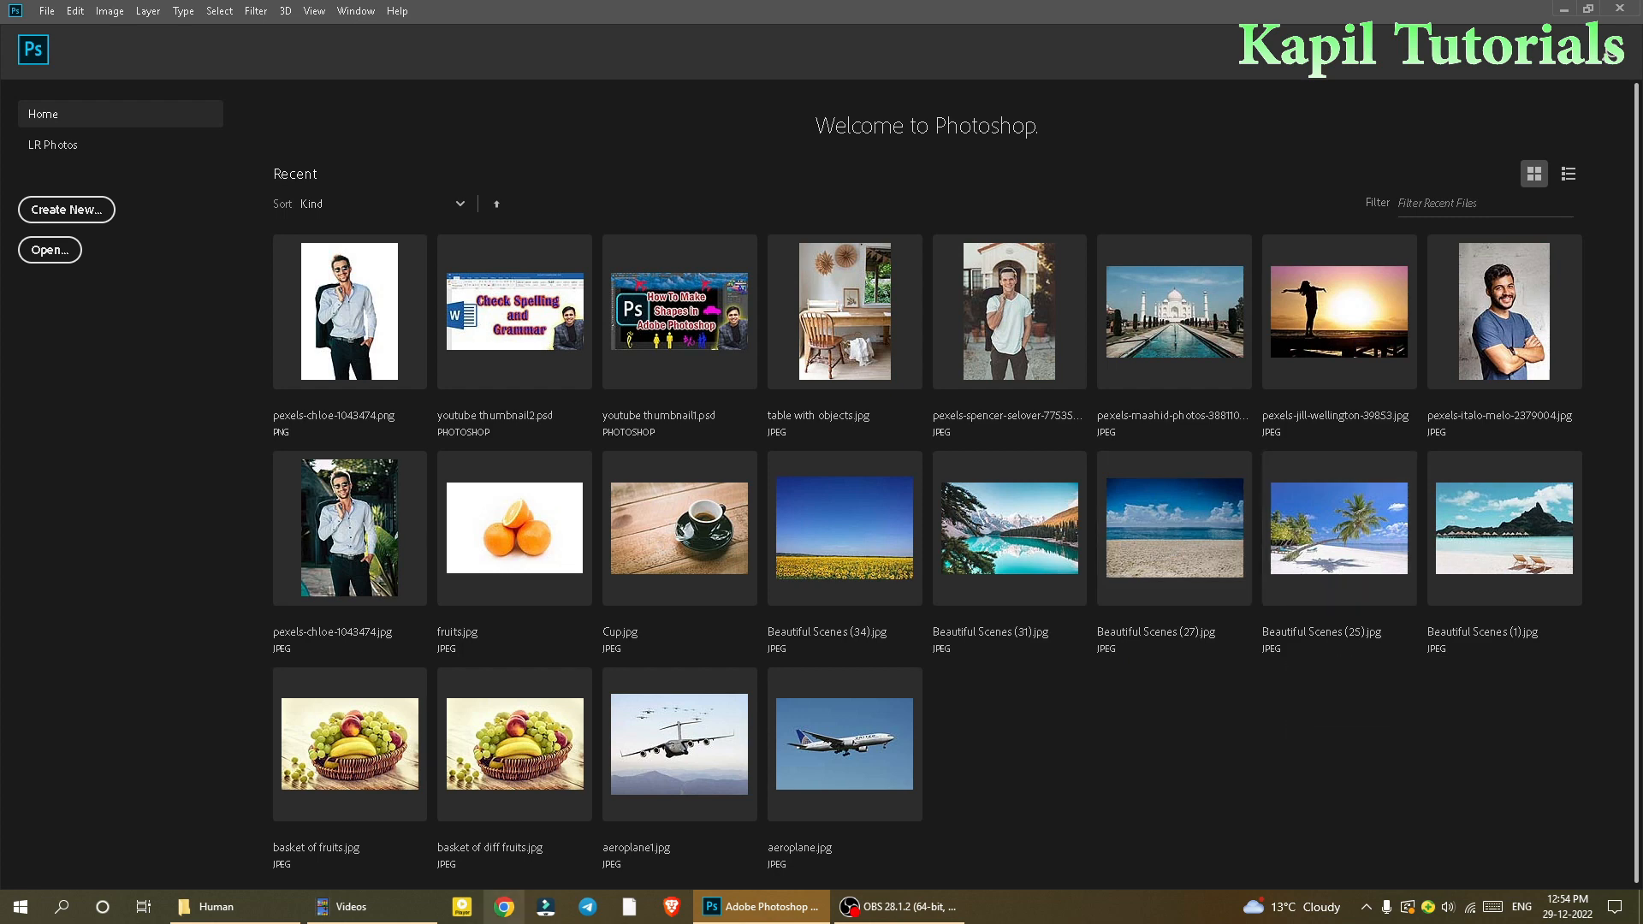
# Step: Open Beautiful Scenes (29).jpg from the pexels folder in Photoshop
pyautogui.click(216, 906)
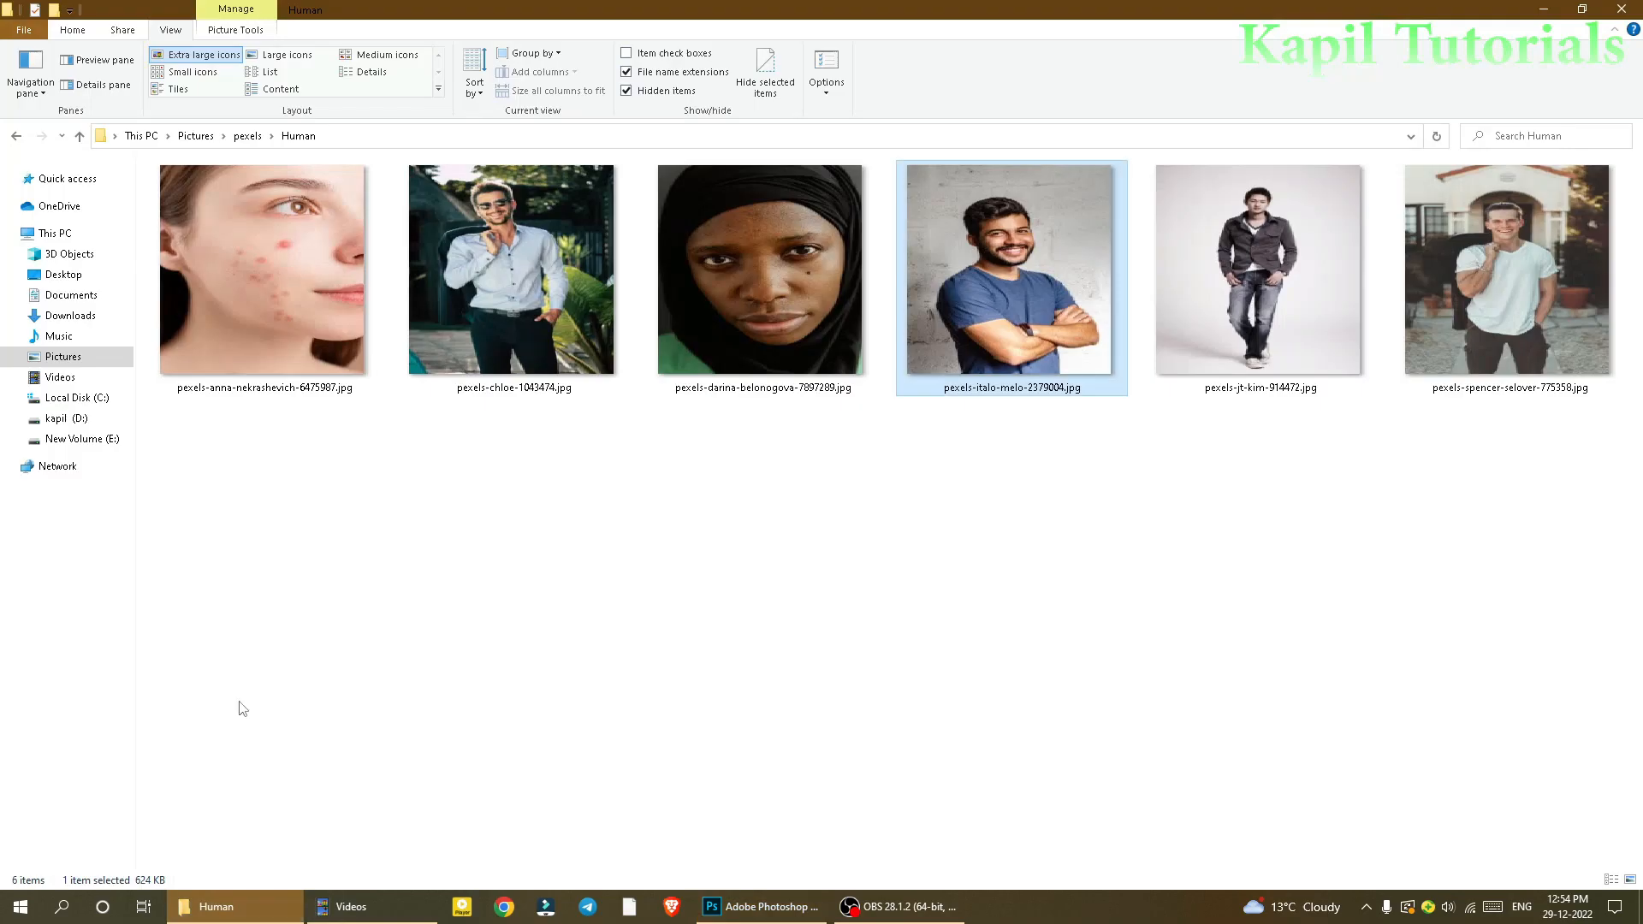
pyautogui.click(248, 136)
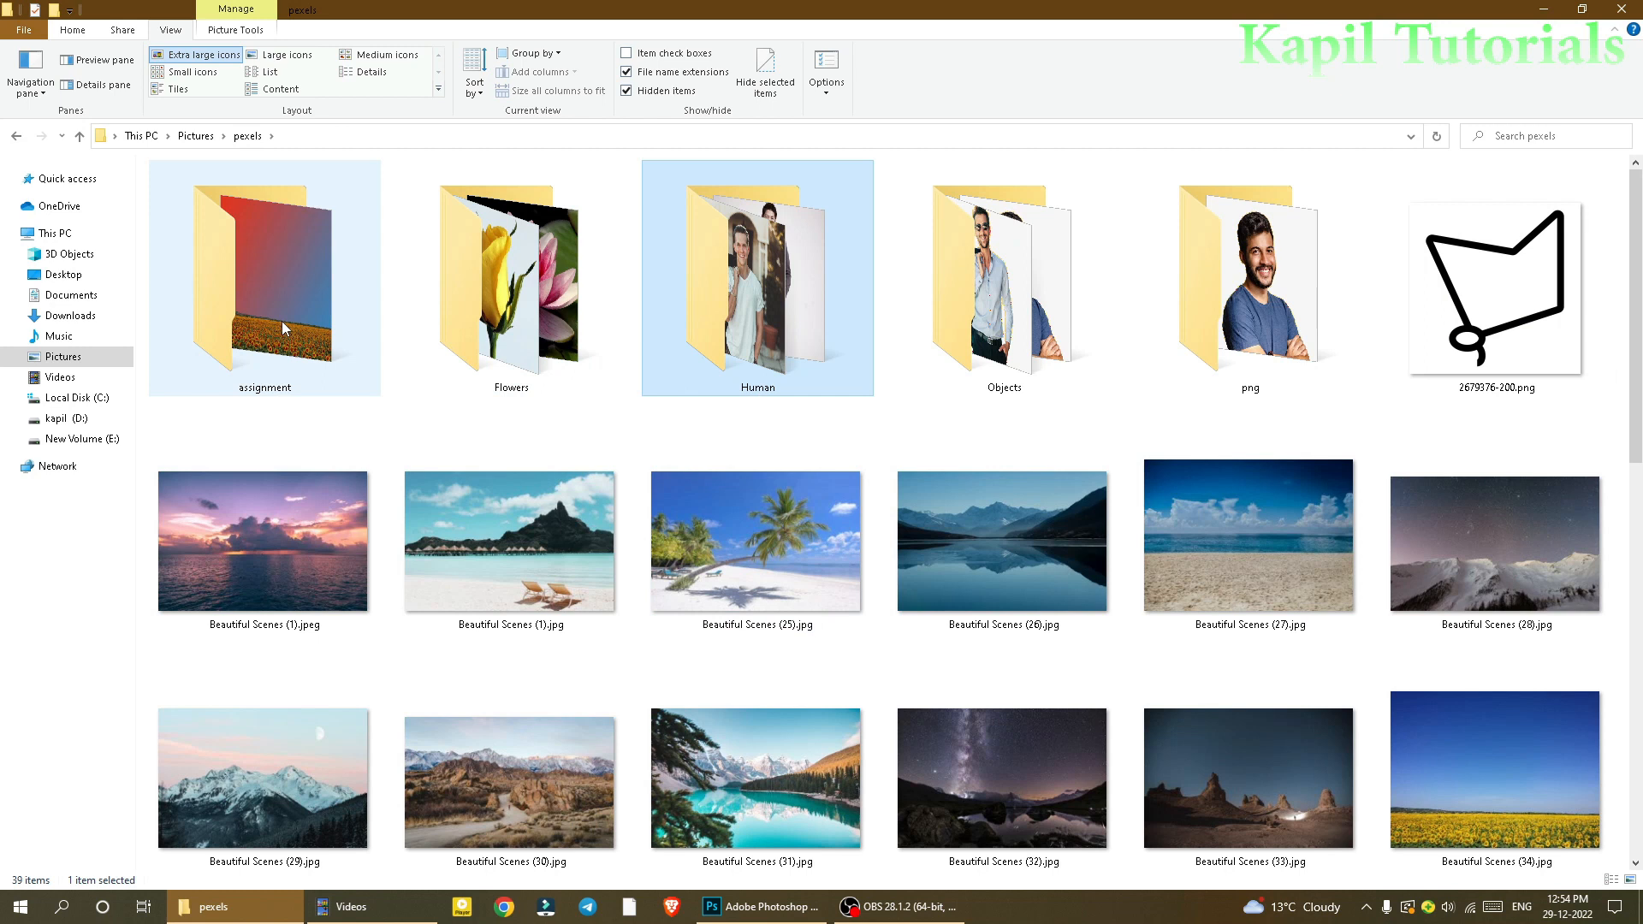
pyautogui.moveTo(1637, 383); pyautogui.dragTo(1639, 447)
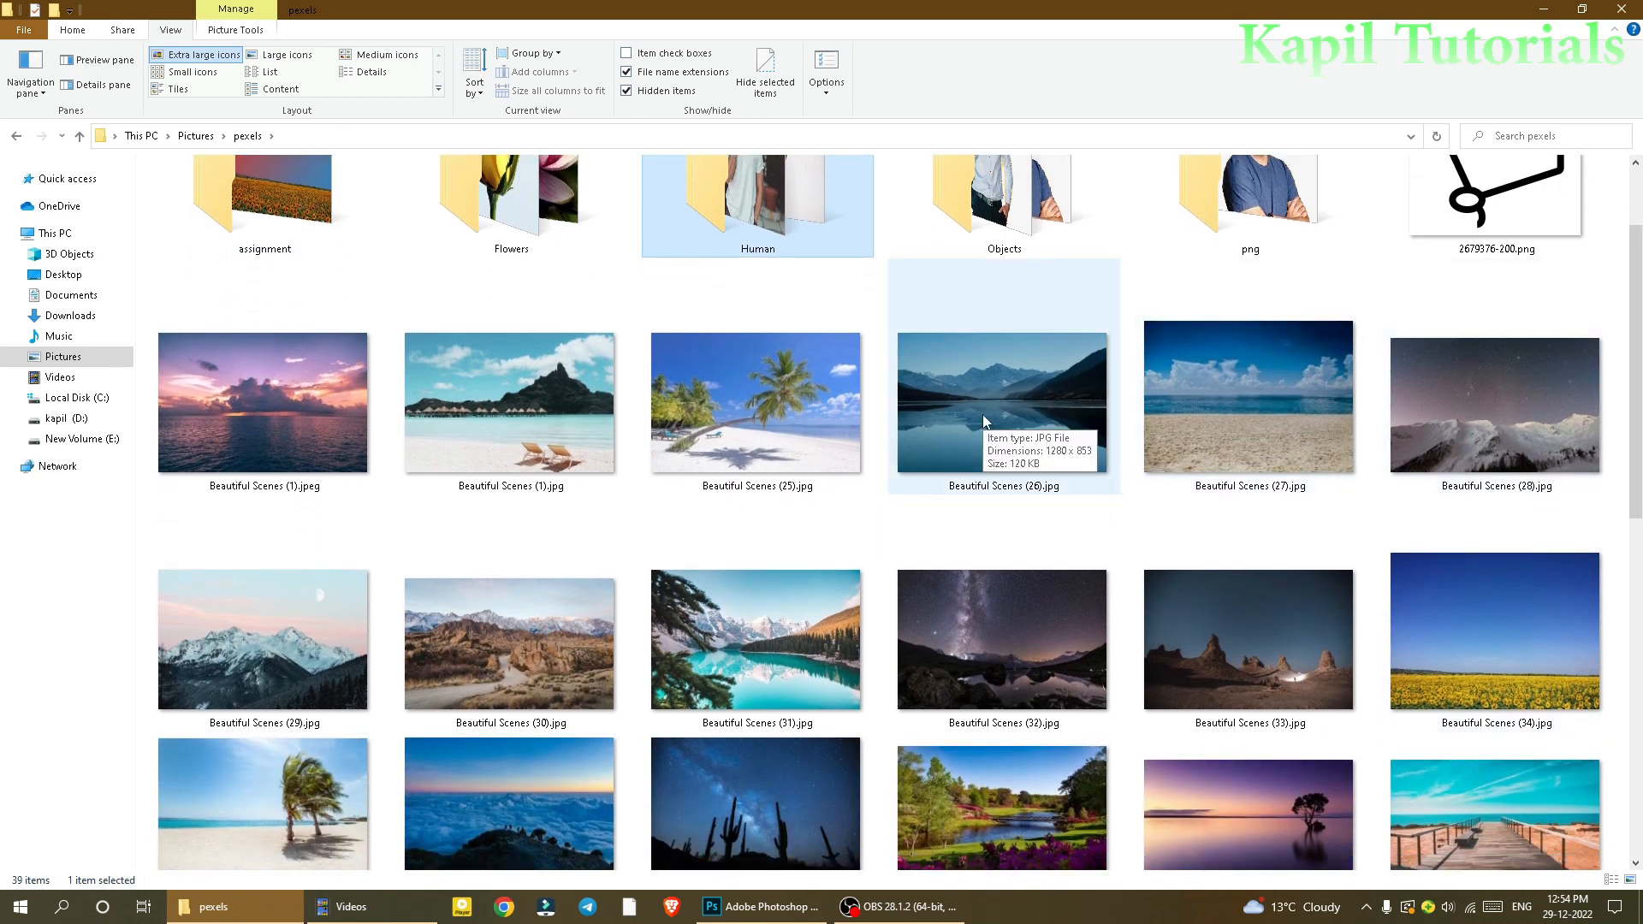
pyautogui.click(280, 672)
pyautogui.moveTo(274, 643); pyautogui.dragTo(130, 528)
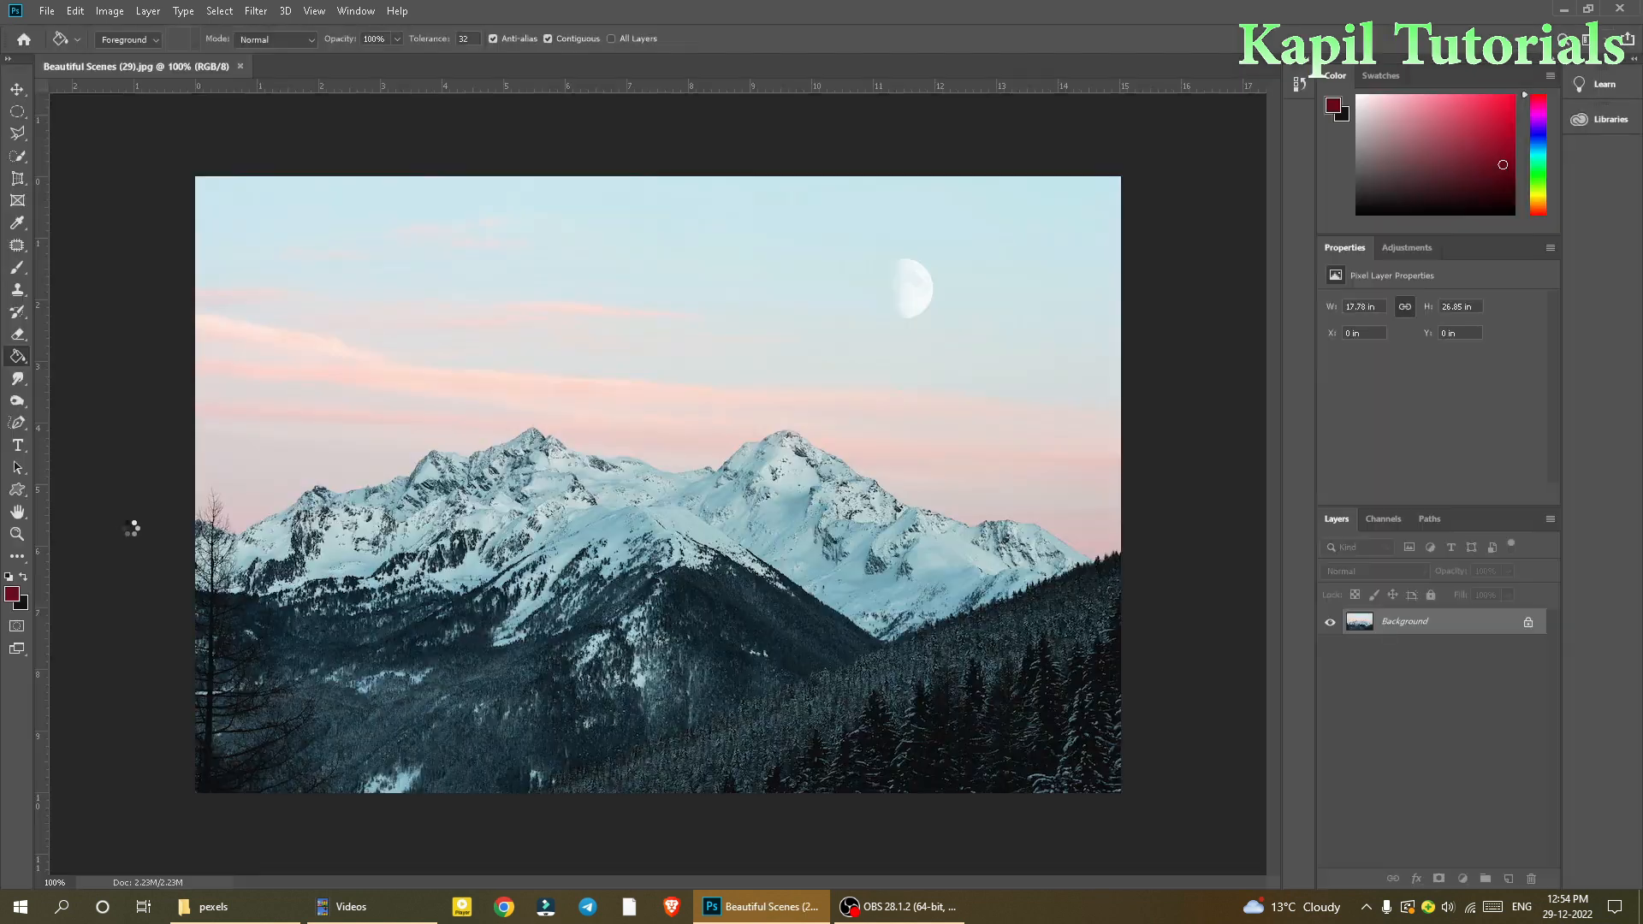
# Step: Convert the locked background of the mountain scene into an editable layer
pyautogui.doubleClick(1405, 623)
pyautogui.click(944, 280)
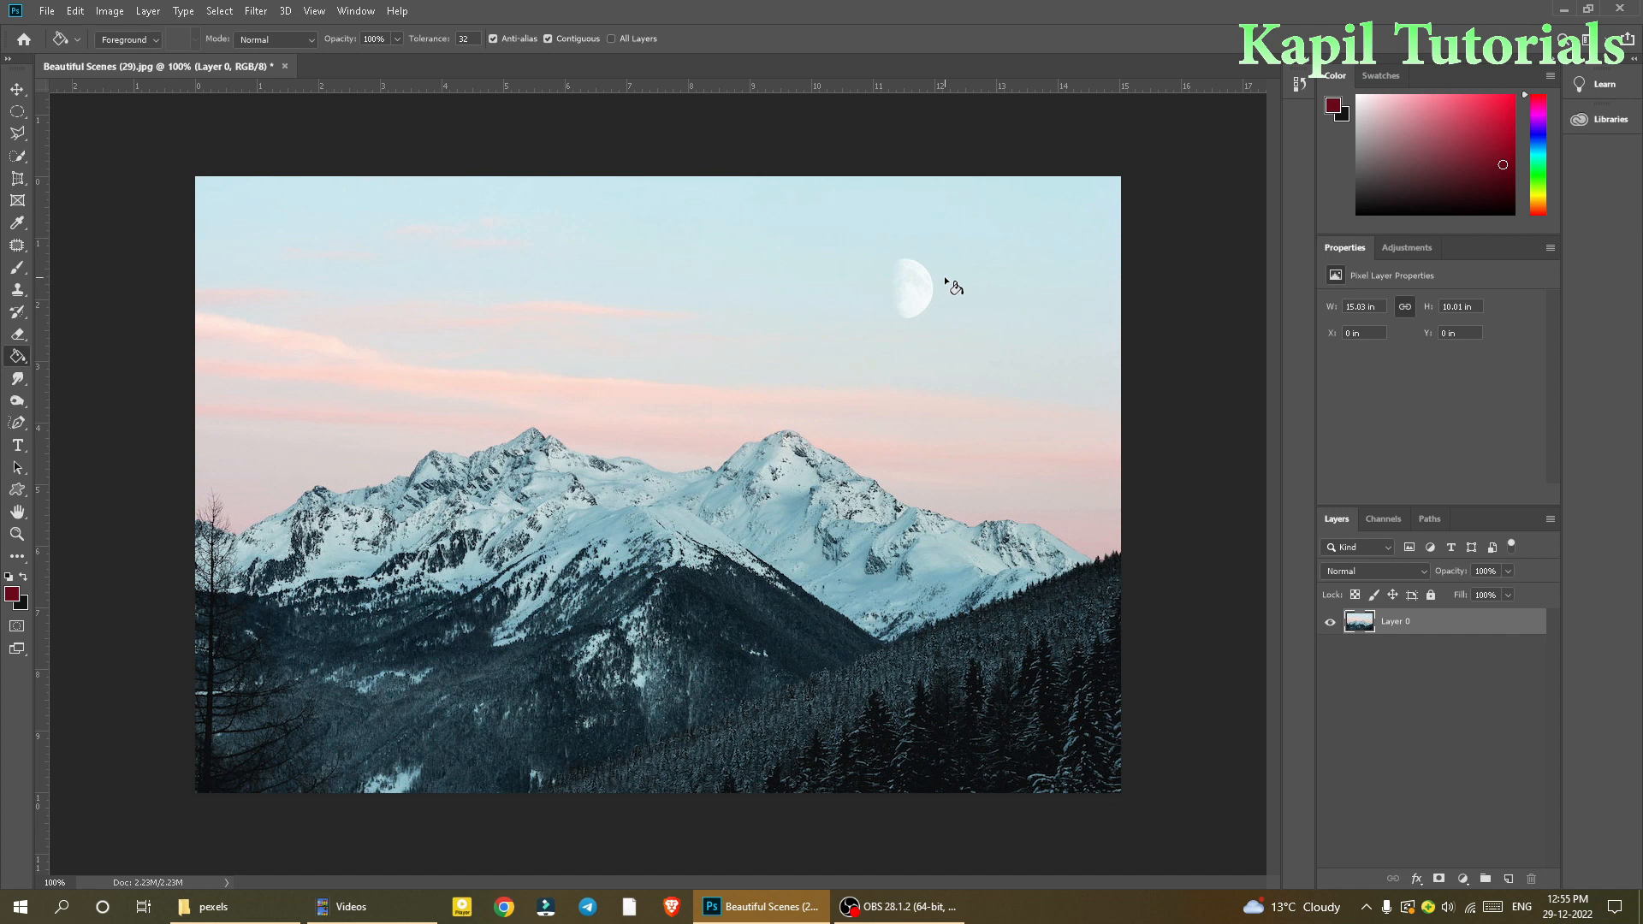
# Step: Place male.png from the png folder into the mountain scene and commit the placement
pyautogui.click(239, 899)
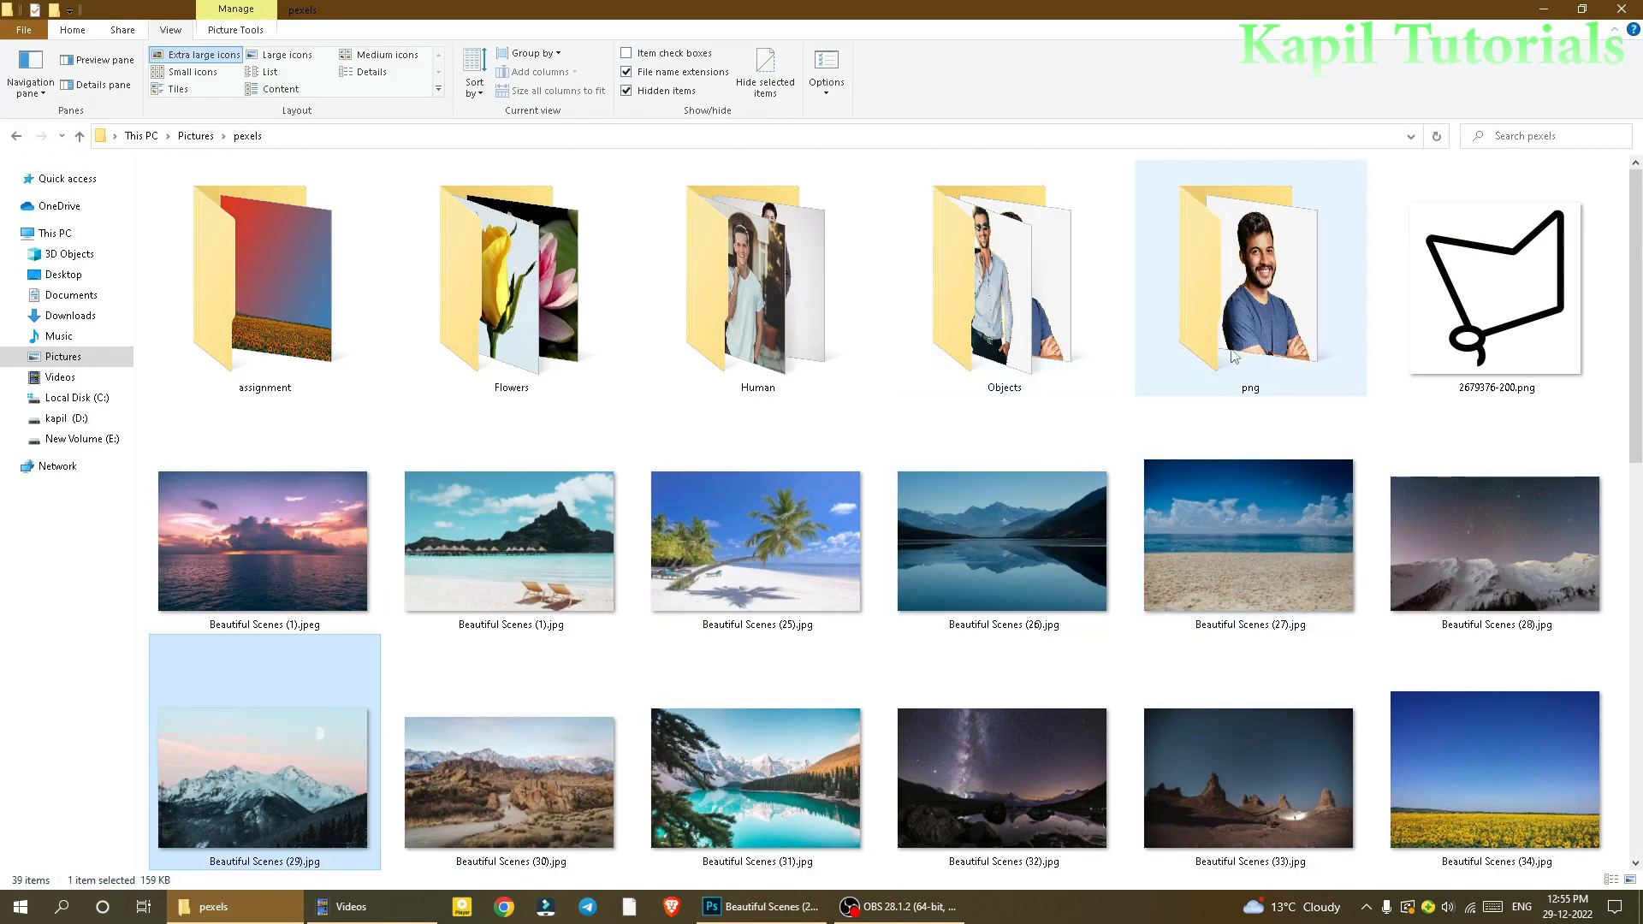
pyautogui.doubleClick(1252, 315)
pyautogui.click(195, 228)
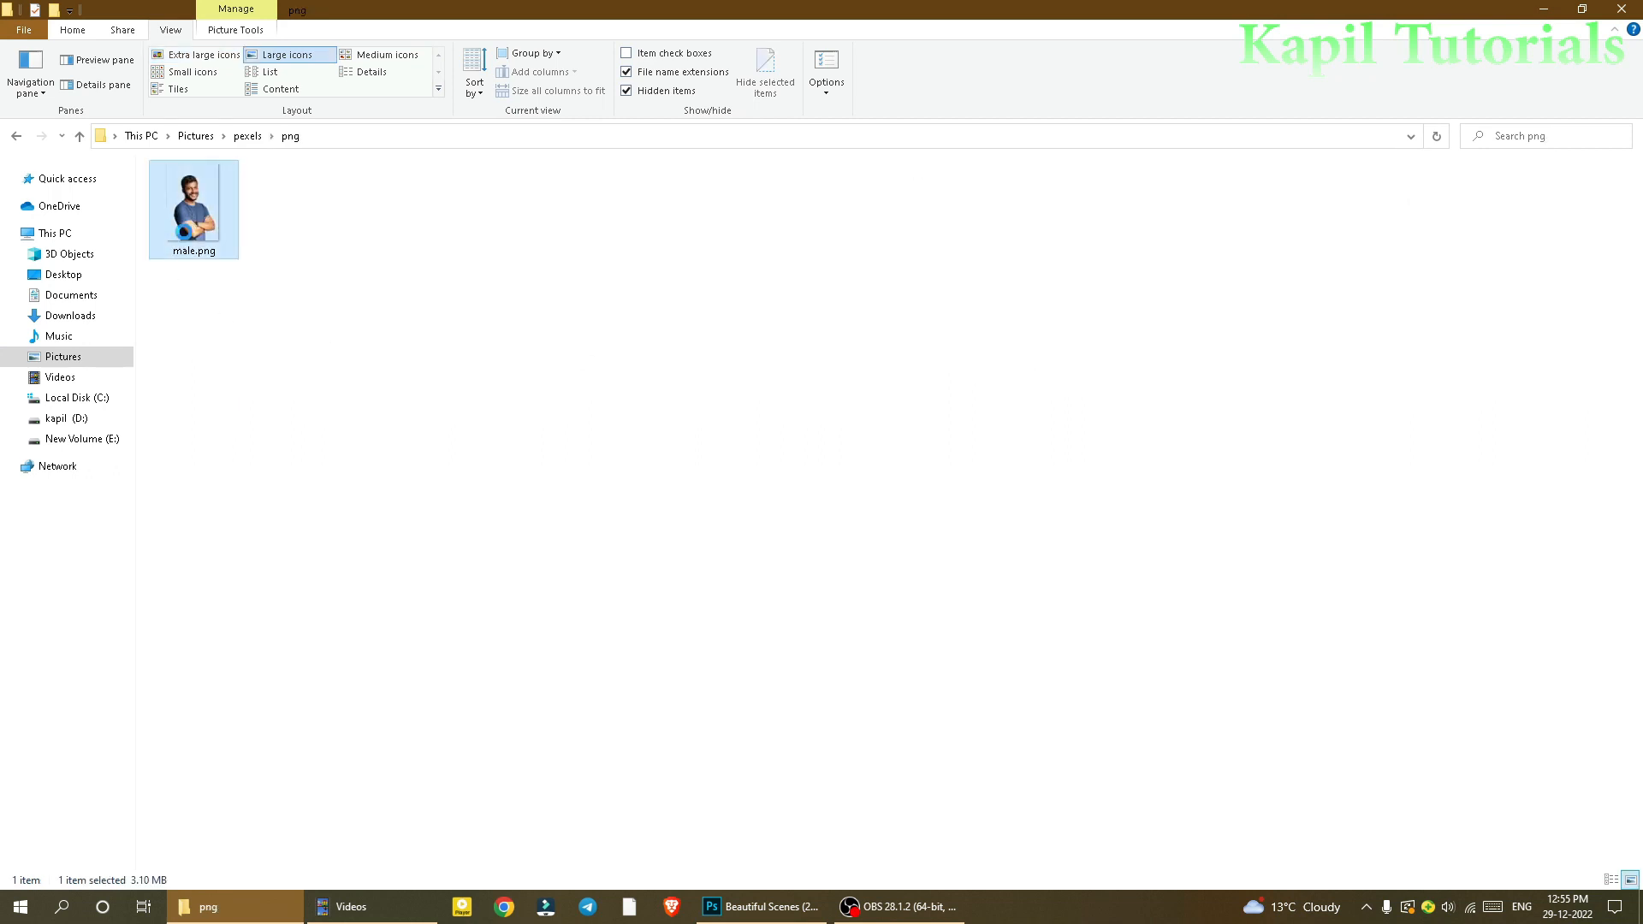
pyautogui.moveTo(196, 228); pyautogui.dragTo(645, 537)
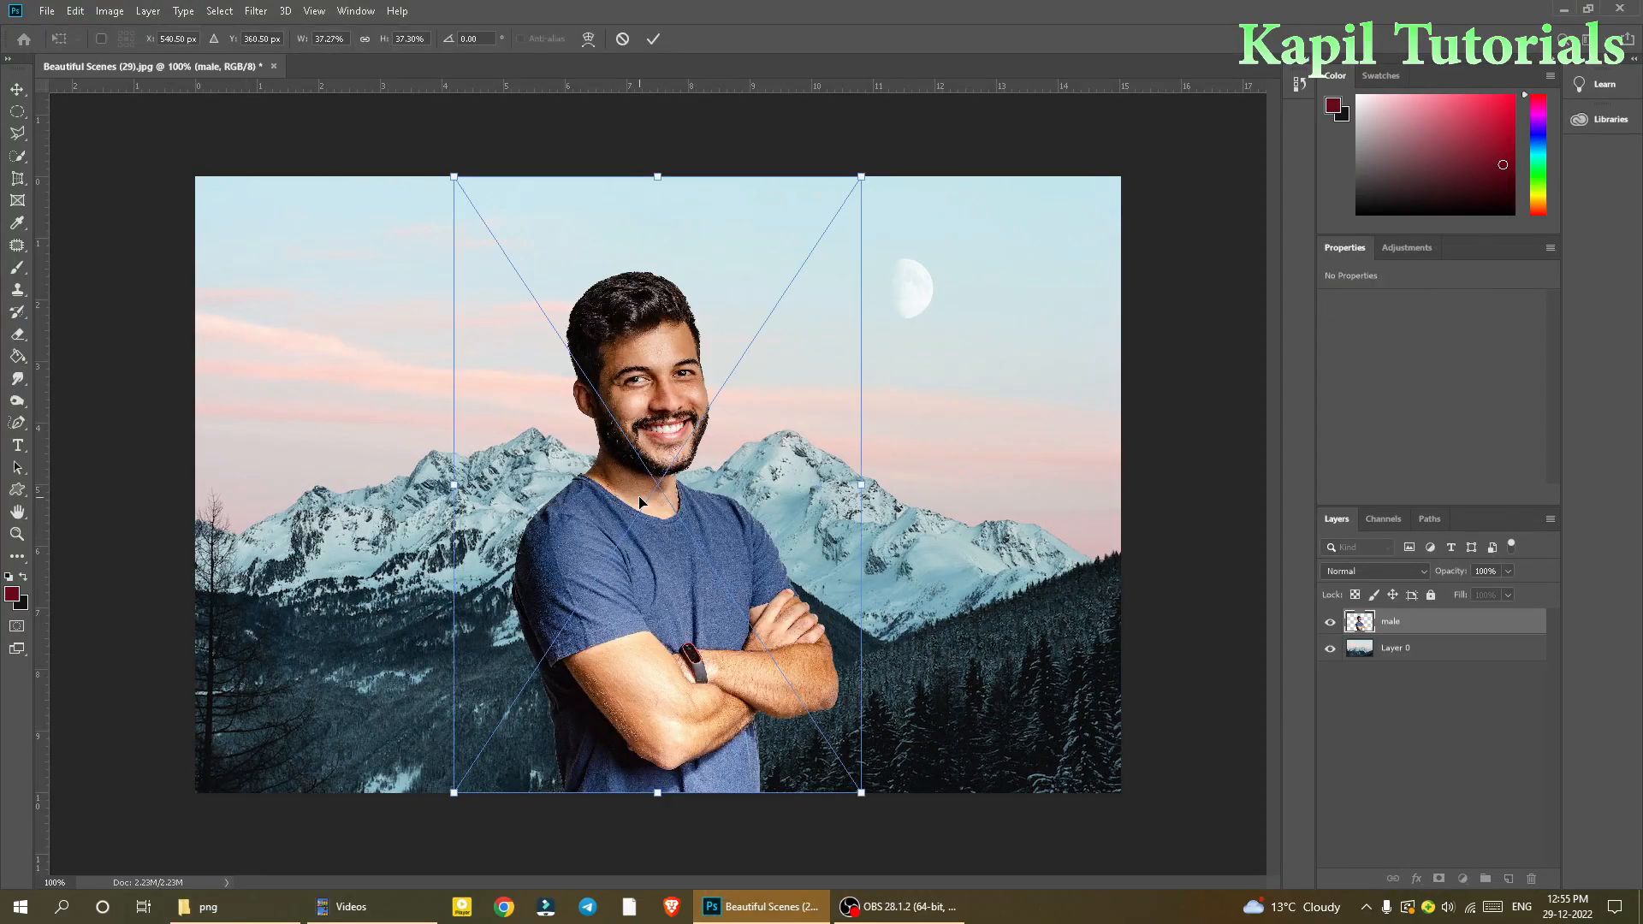
pyautogui.click(654, 39)
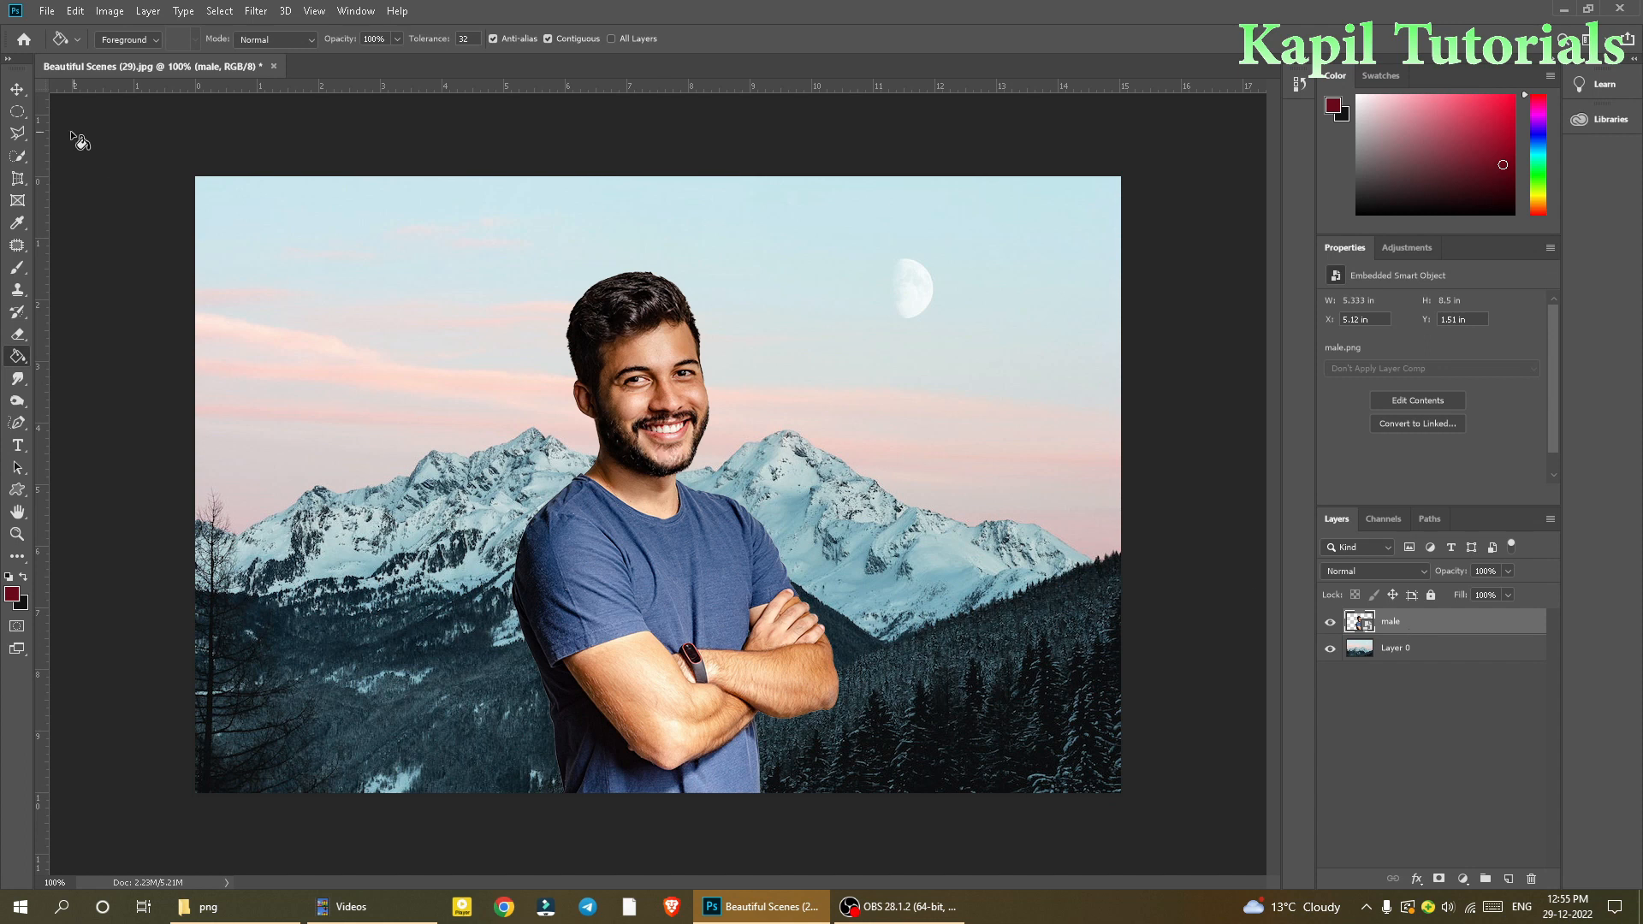
# Step: Move the placed man slightly down and to the right with the Move Tool
pyautogui.click(18, 89)
pyautogui.moveTo(633, 538); pyautogui.dragTo(649, 548)
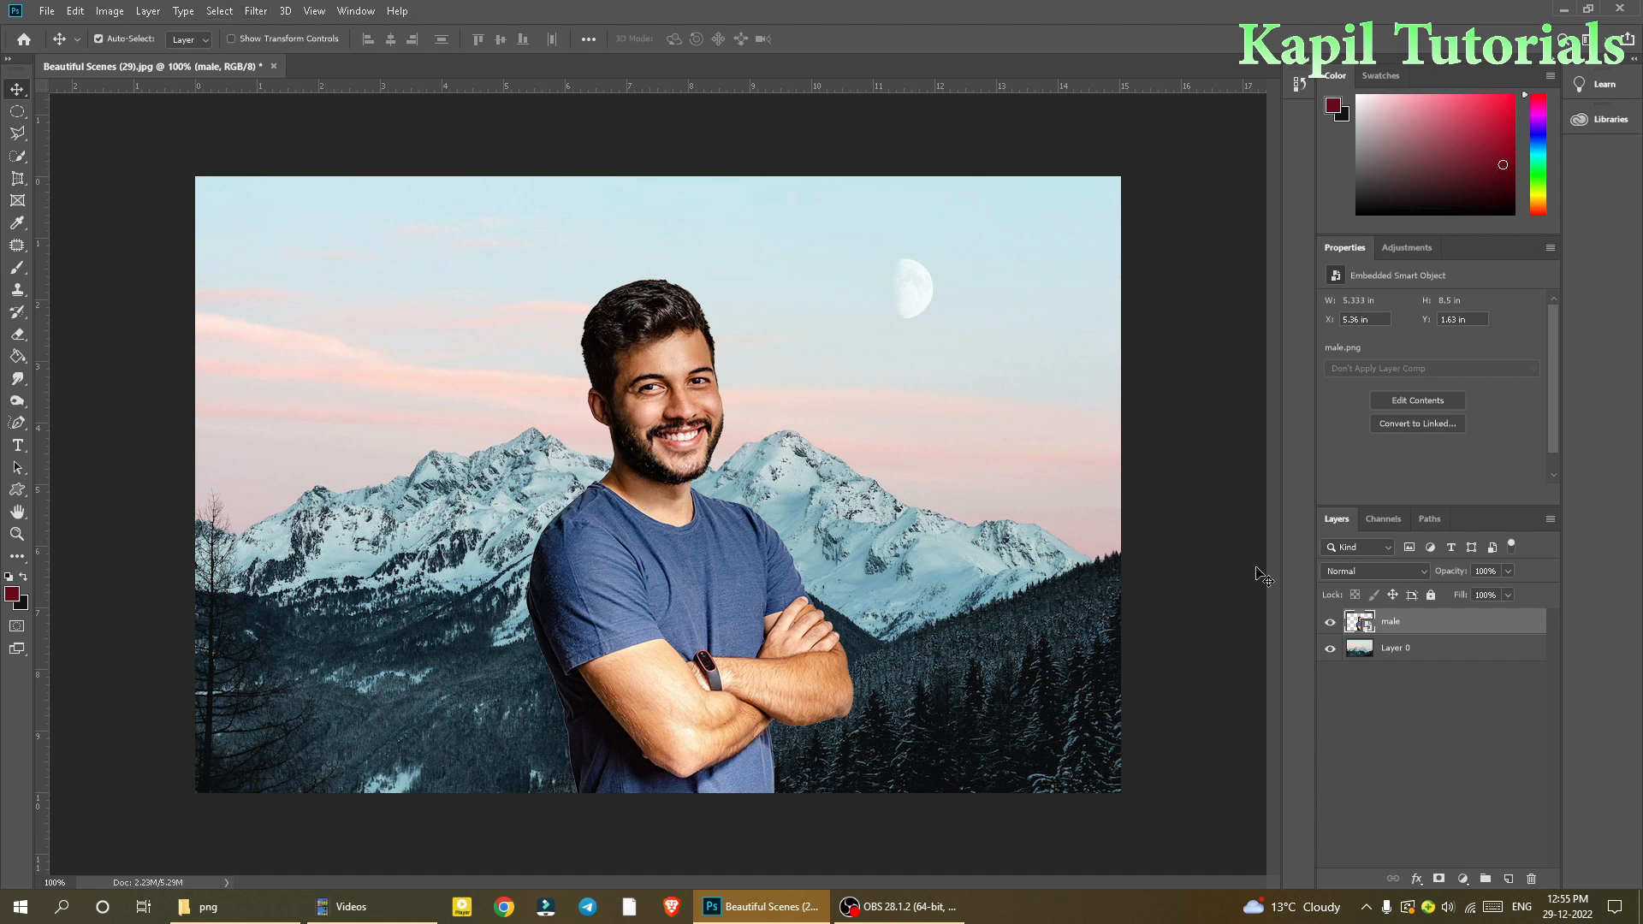
# Step: Apply a Gaussian Blur with a radius of 1.8 pixels to the mountain background layer
pyautogui.click(1423, 653)
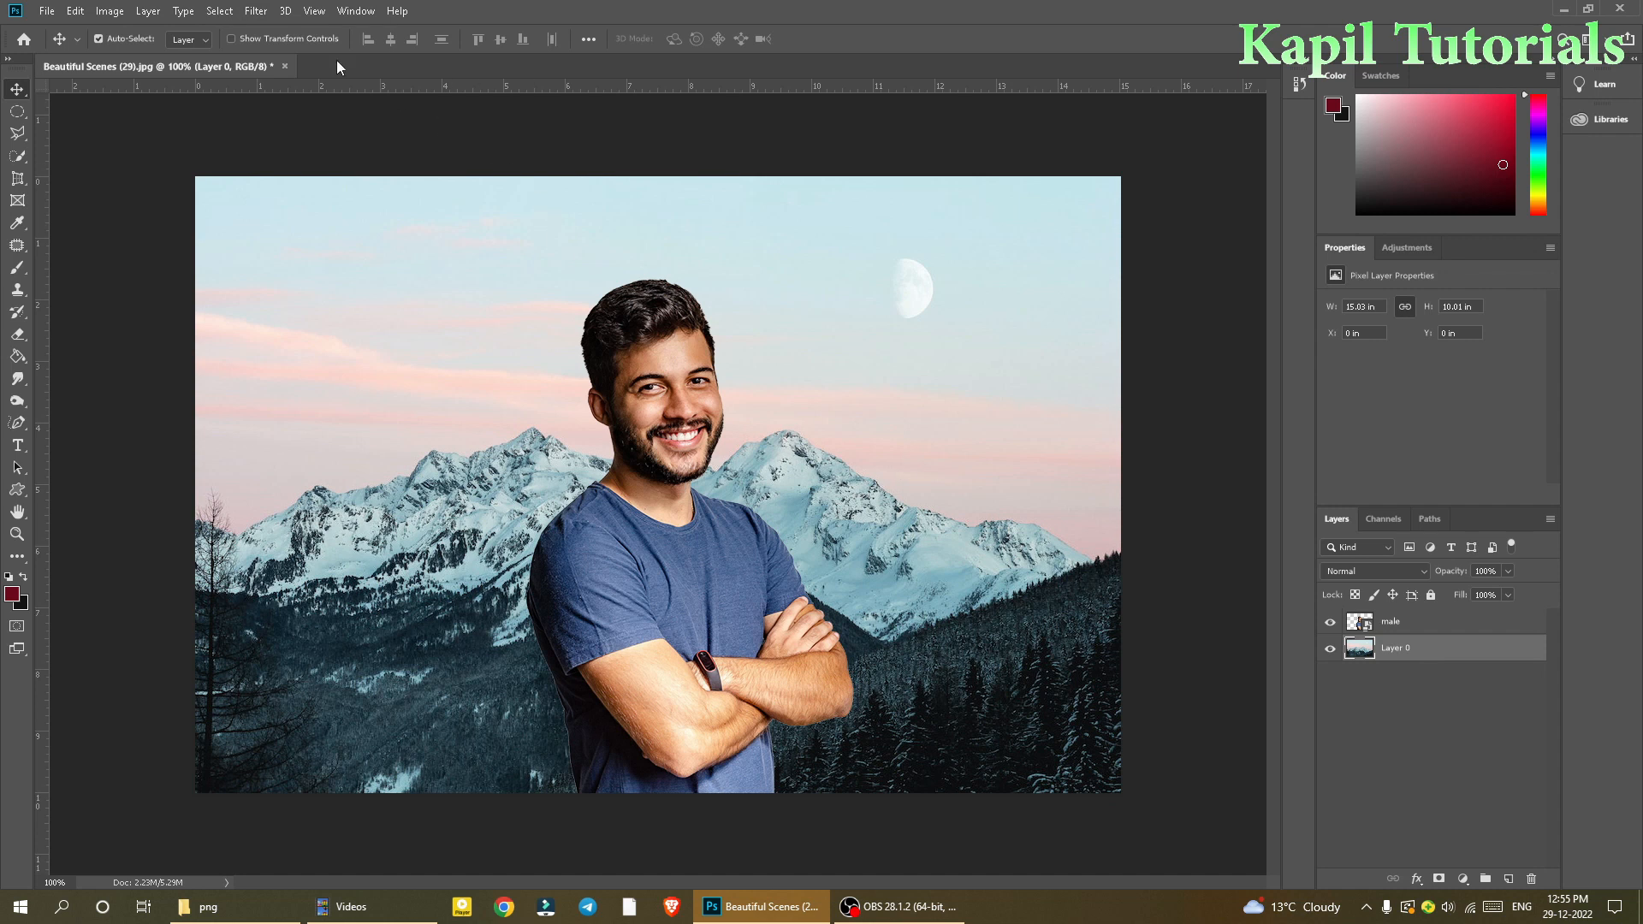
pyautogui.click(256, 11)
pyautogui.moveTo(295, 227)
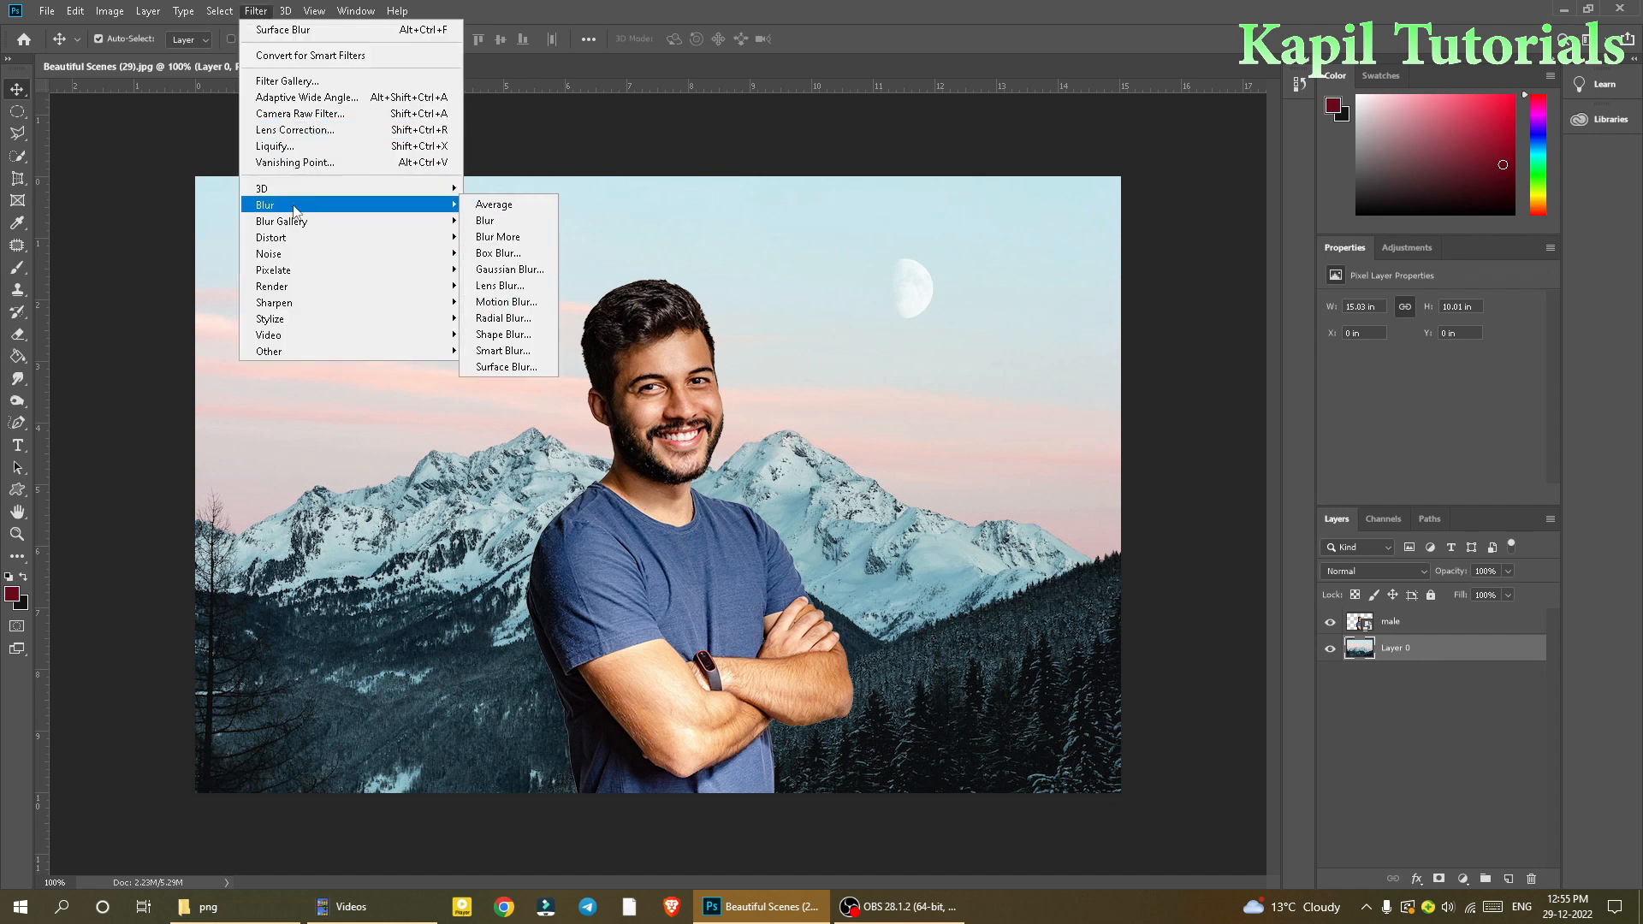
pyautogui.click(525, 268)
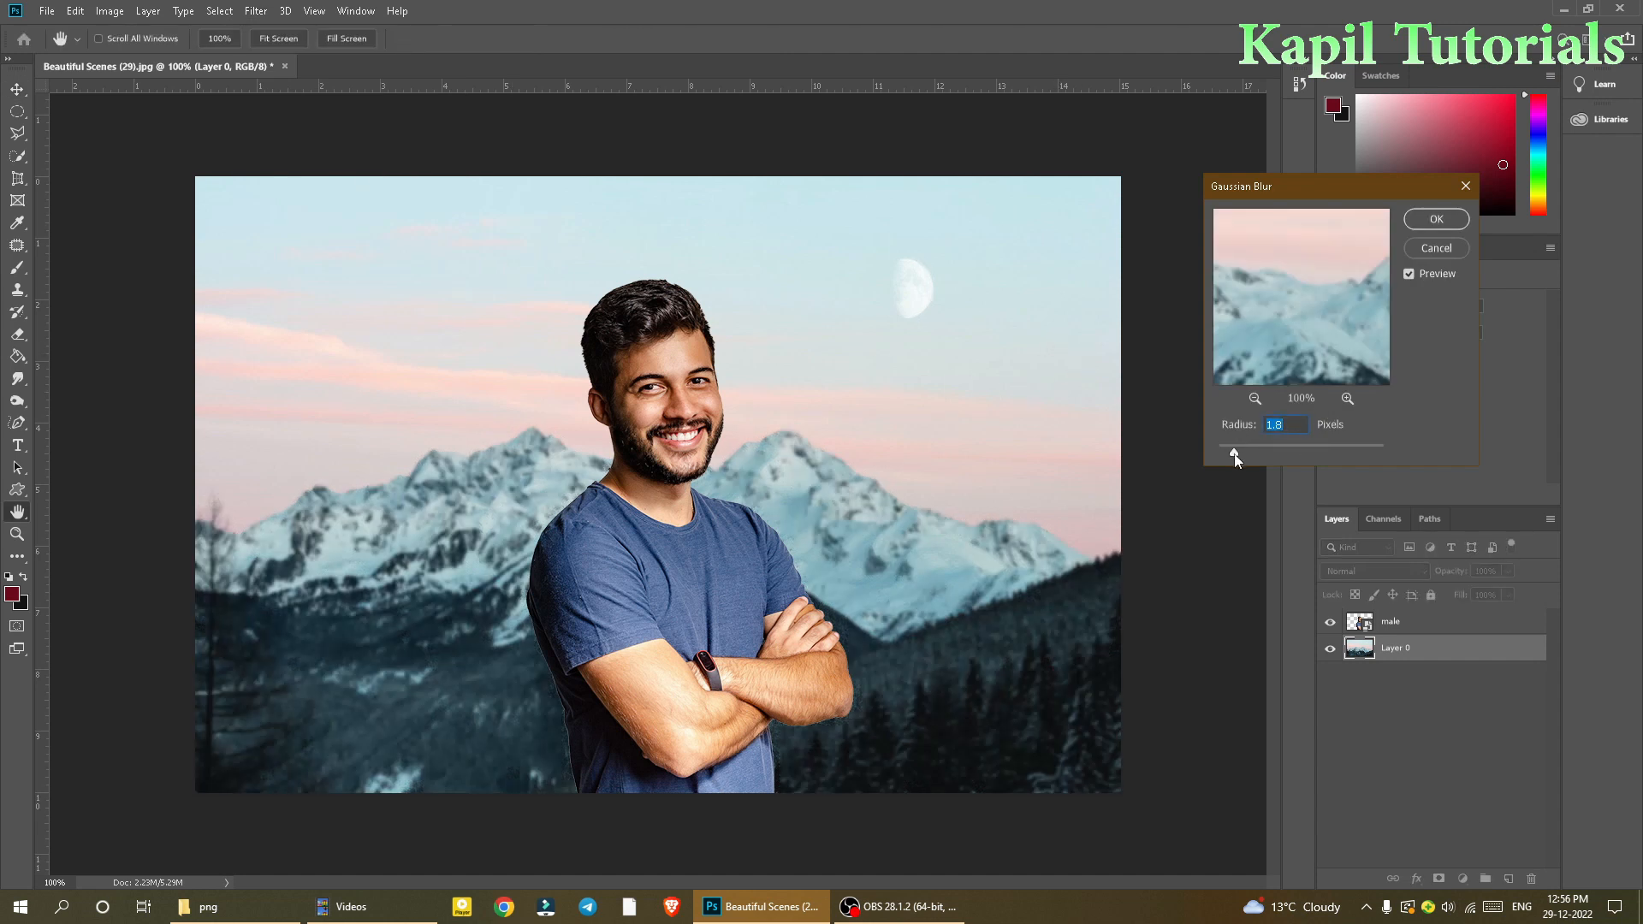
pyautogui.moveTo(1242, 458); pyautogui.dragTo(1236, 456)
pyautogui.click(1435, 220)
pyautogui.press('v')
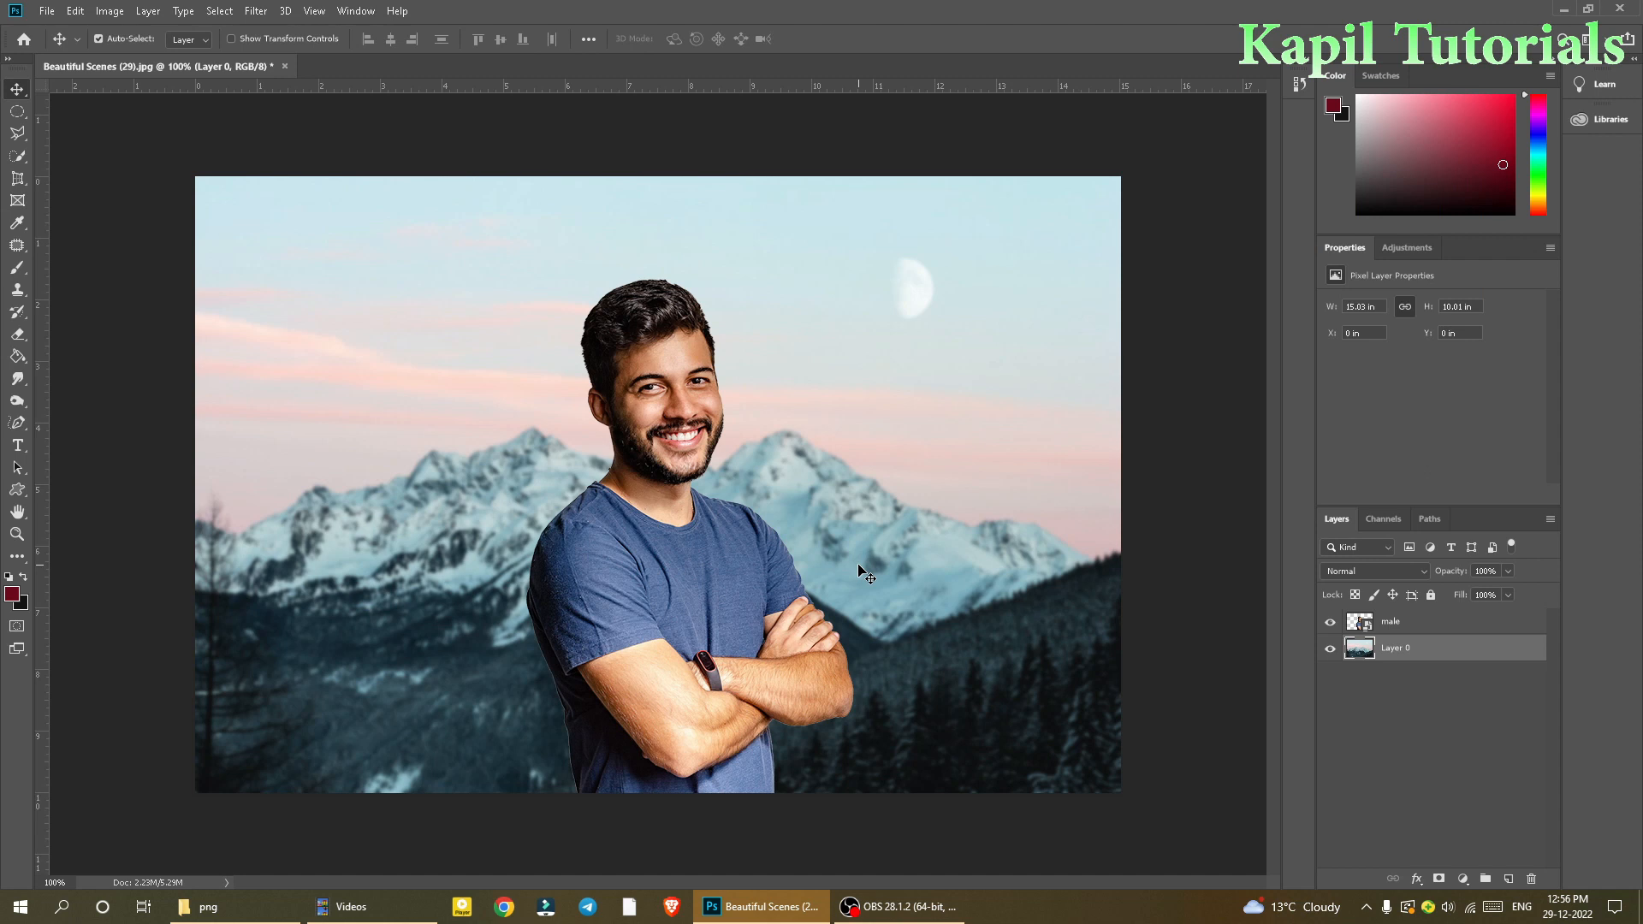